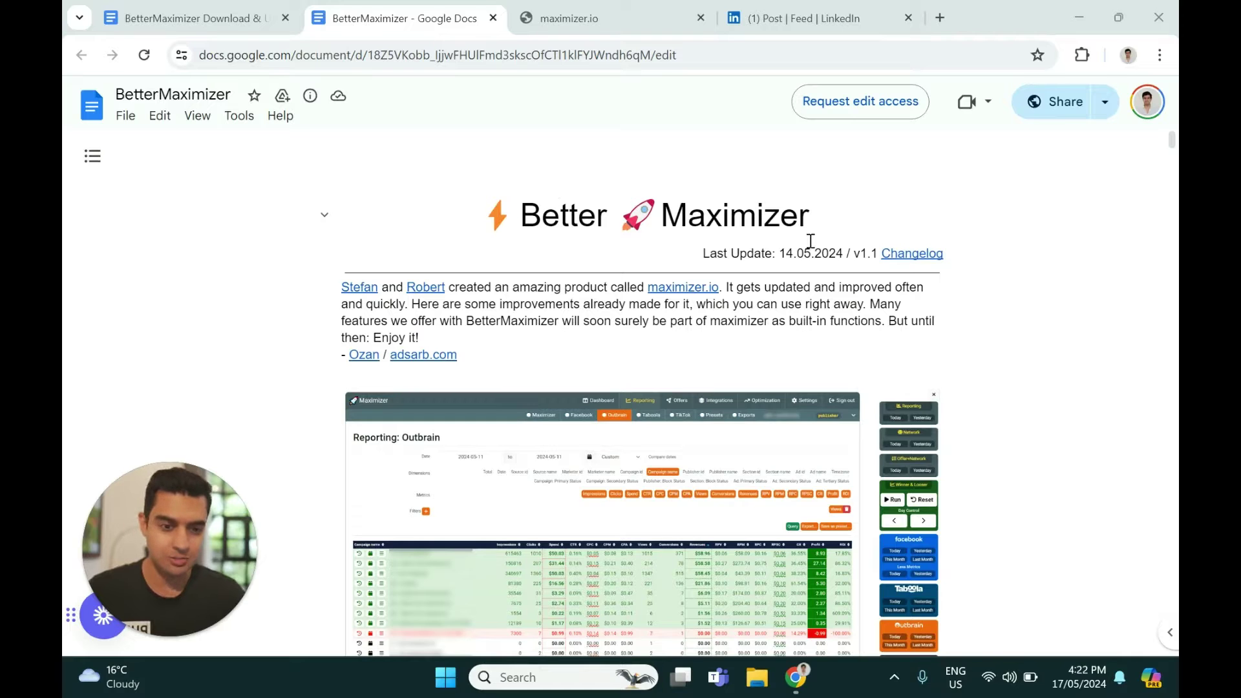
Step: Review the feature list, access link and demo video in the LinkedIn post announcing BetterMaximizer
{"action": "left_click", "coordinate": [821, 6]}
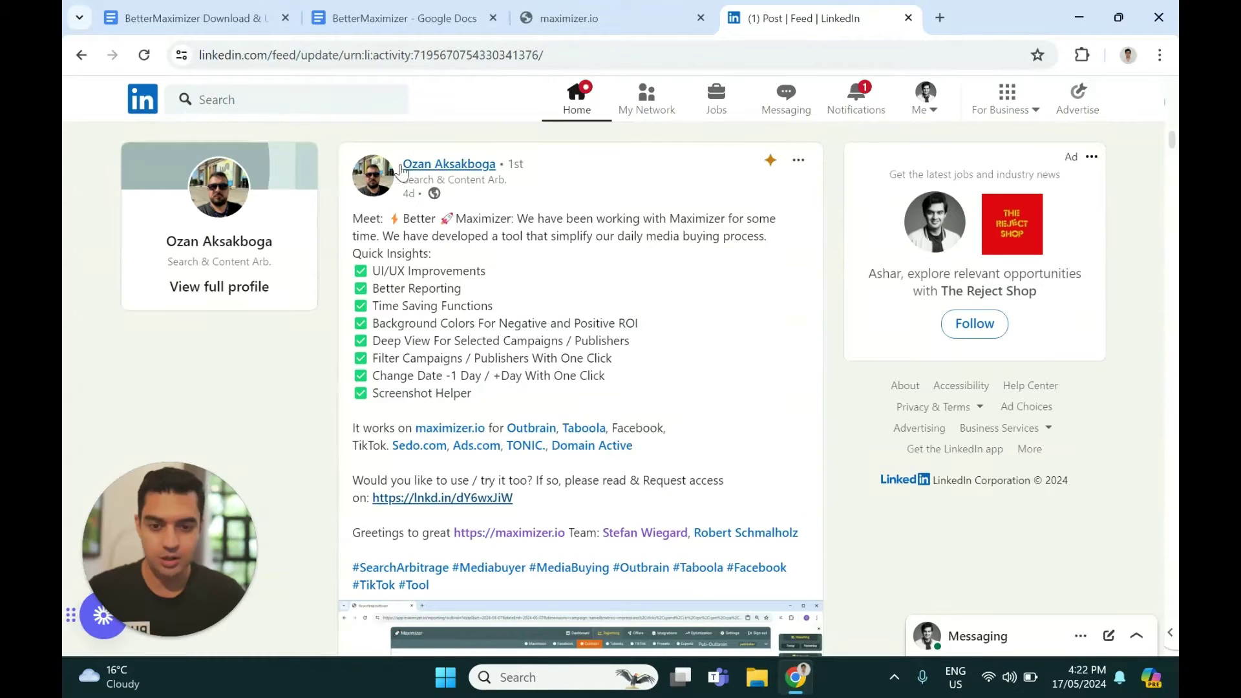
{"action": "scroll", "coordinate": [665, 408], "scroll_direction": "down", "scroll_amount": 3}
{"action": "scroll", "coordinate": [640, 416], "scroll_direction": "up", "scroll_amount": 3}
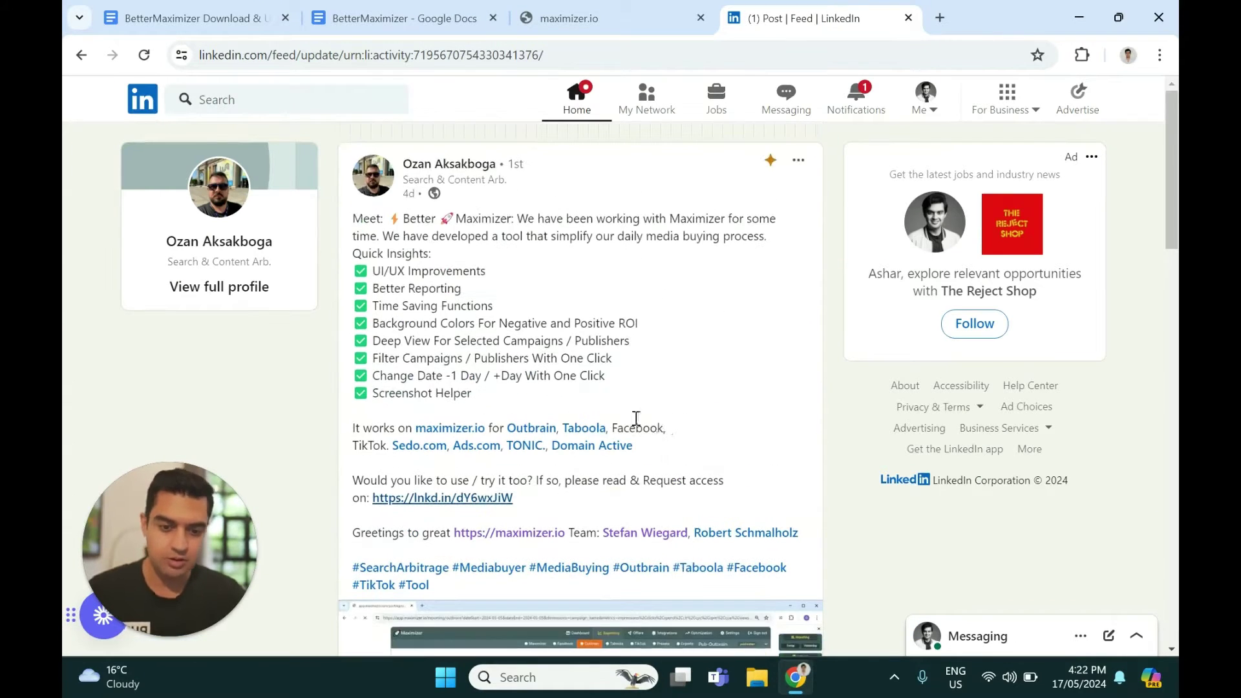
{"action": "scroll", "coordinate": [411, 210], "scroll_direction": "down", "scroll_amount": 2}
{"action": "scroll", "coordinate": [404, 200], "scroll_direction": "up", "scroll_amount": 2}
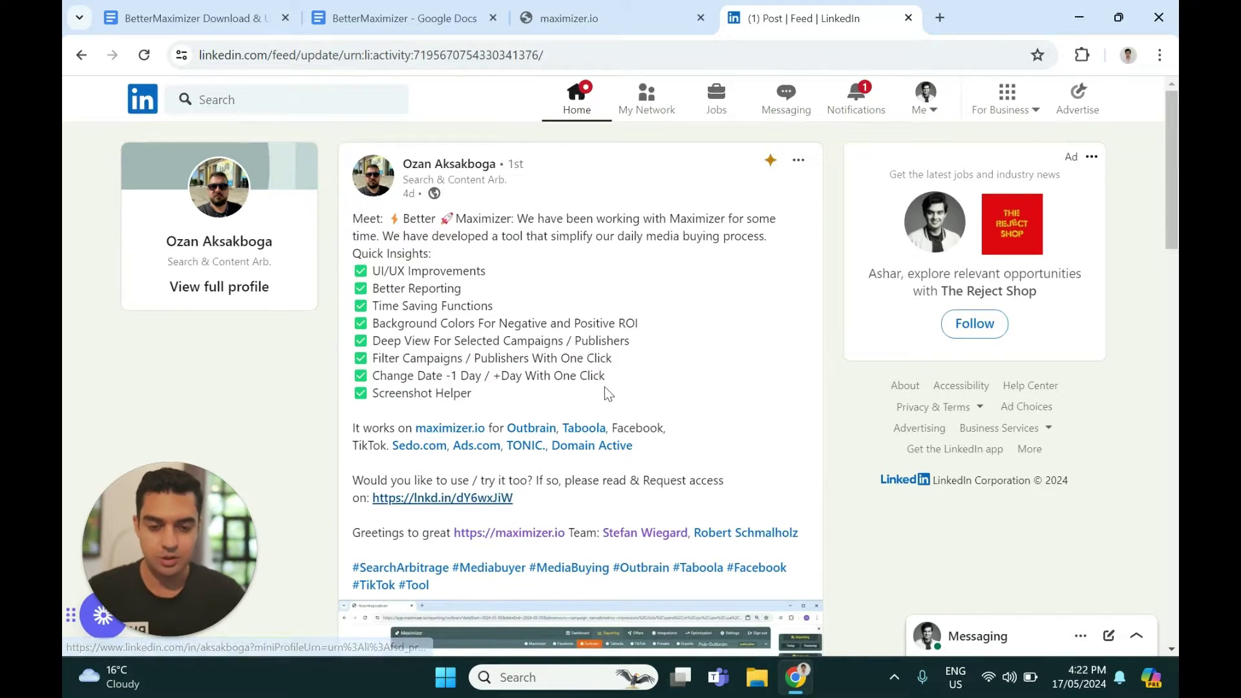
{"action": "scroll", "coordinate": [601, 381], "scroll_direction": "down", "scroll_amount": 4}
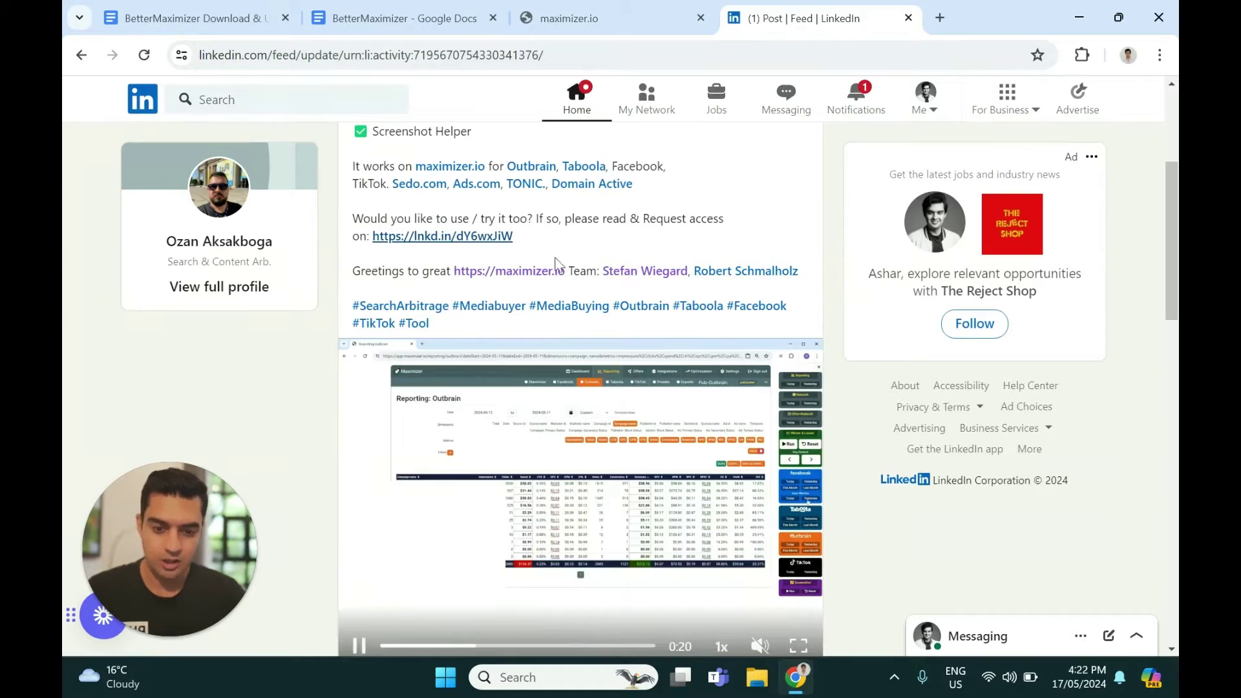
{"action": "scroll", "coordinate": [556, 278], "scroll_direction": "up", "scroll_amount": 4}
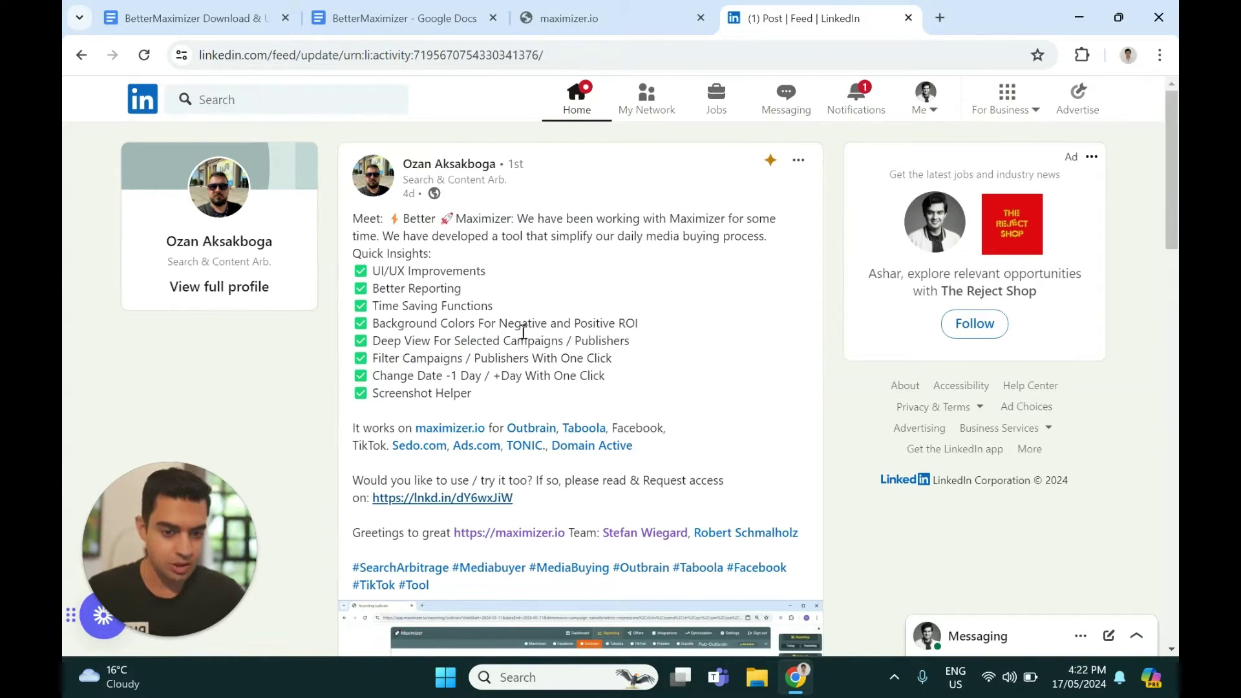
{"action": "scroll", "coordinate": [523, 331], "scroll_direction": "down", "scroll_amount": 1}
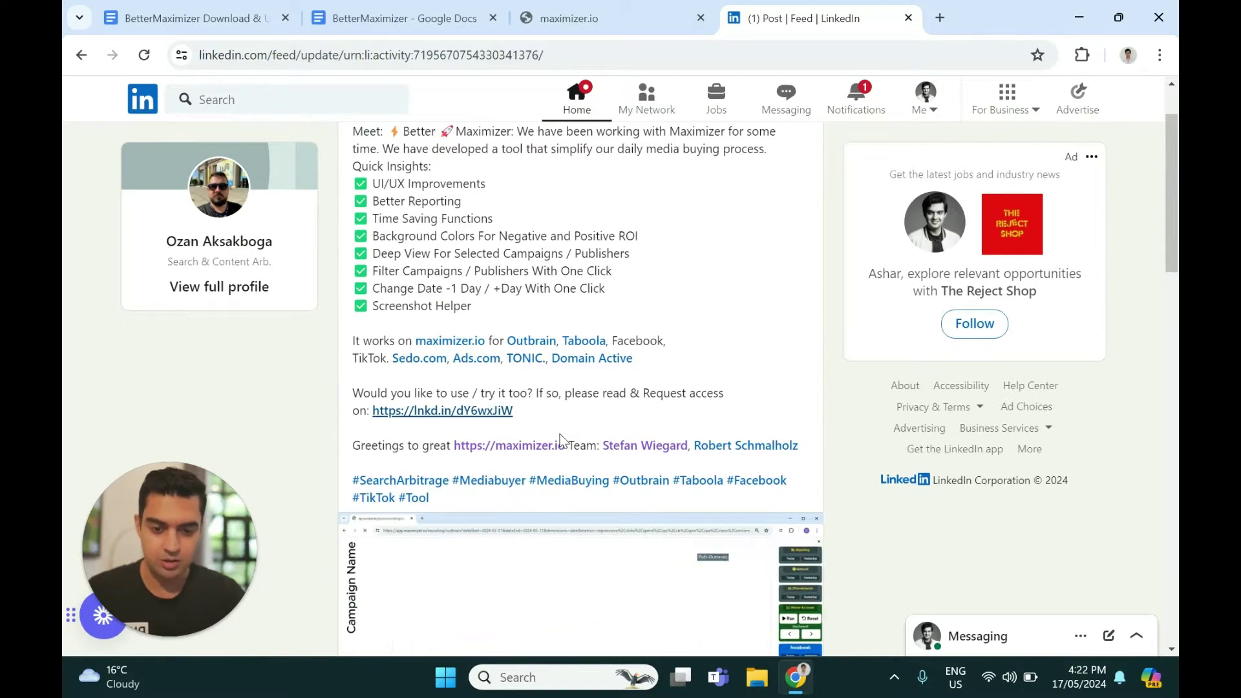
{"action": "scroll", "coordinate": [562, 443], "scroll_direction": "down", "scroll_amount": 3}
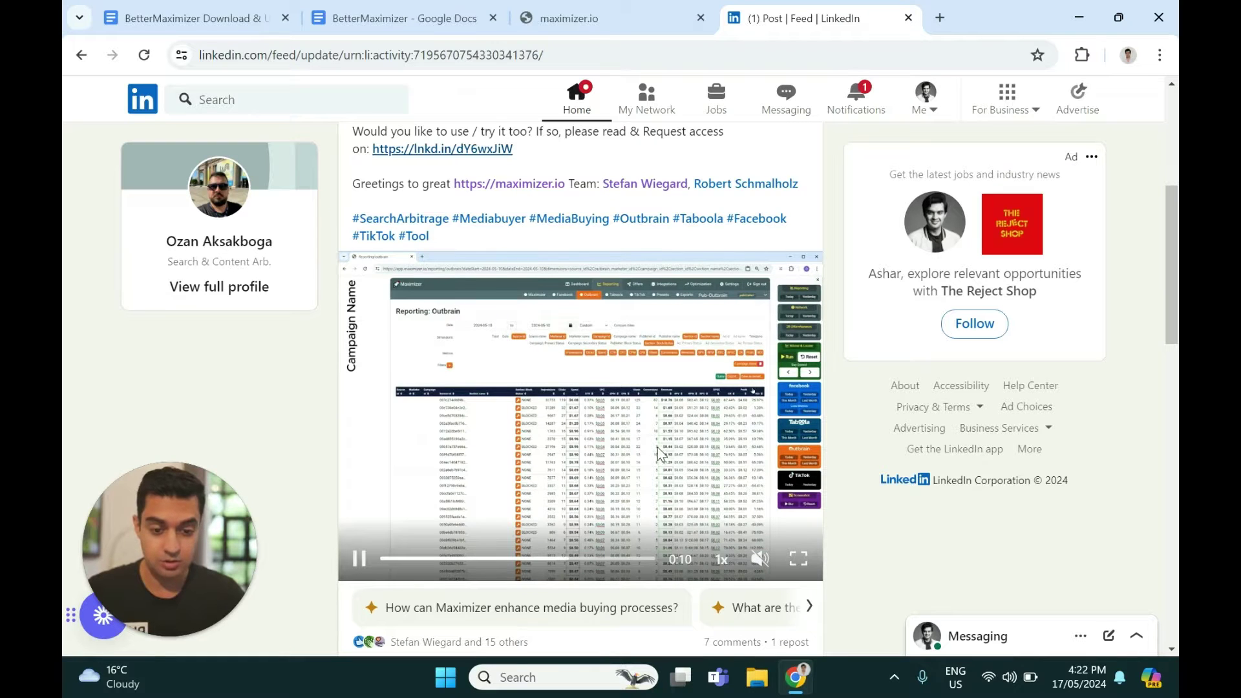
{"action": "scroll", "coordinate": [616, 129], "scroll_direction": "up", "scroll_amount": 5}
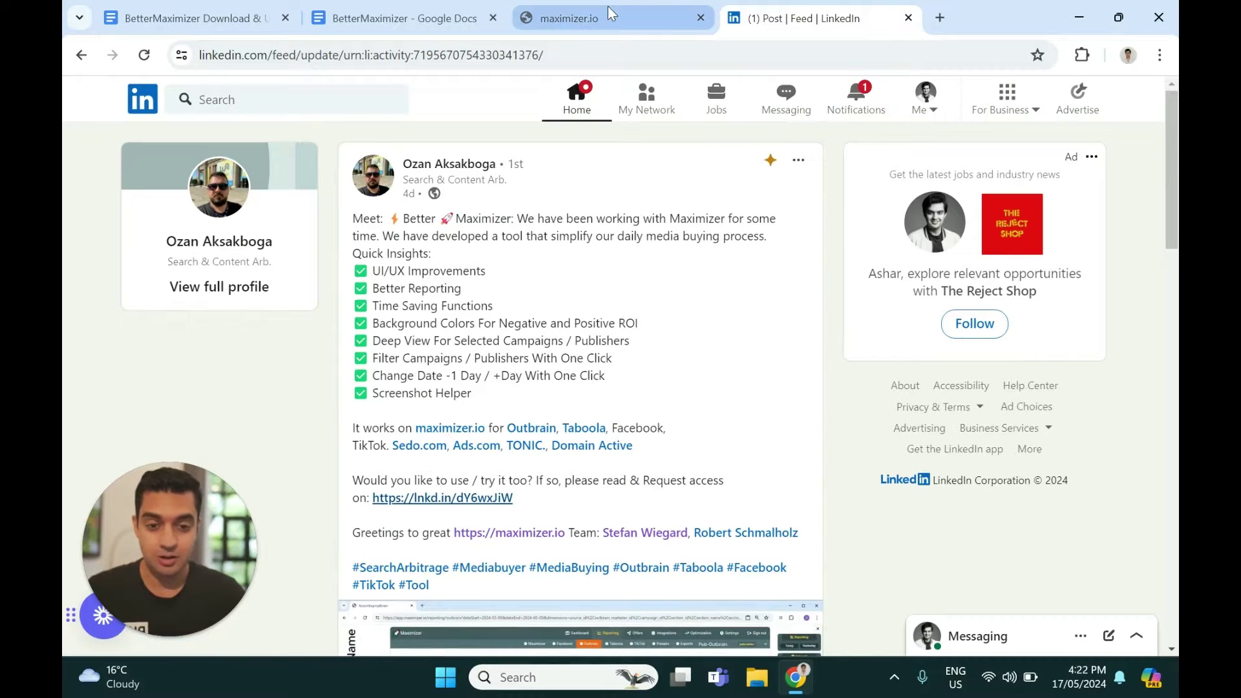
Step: Open the BetterMaximizer document from the access link in the LinkedIn post and read its requirements and the "How to get source codes?" section
{"action": "left_click", "coordinate": [433, 2]}
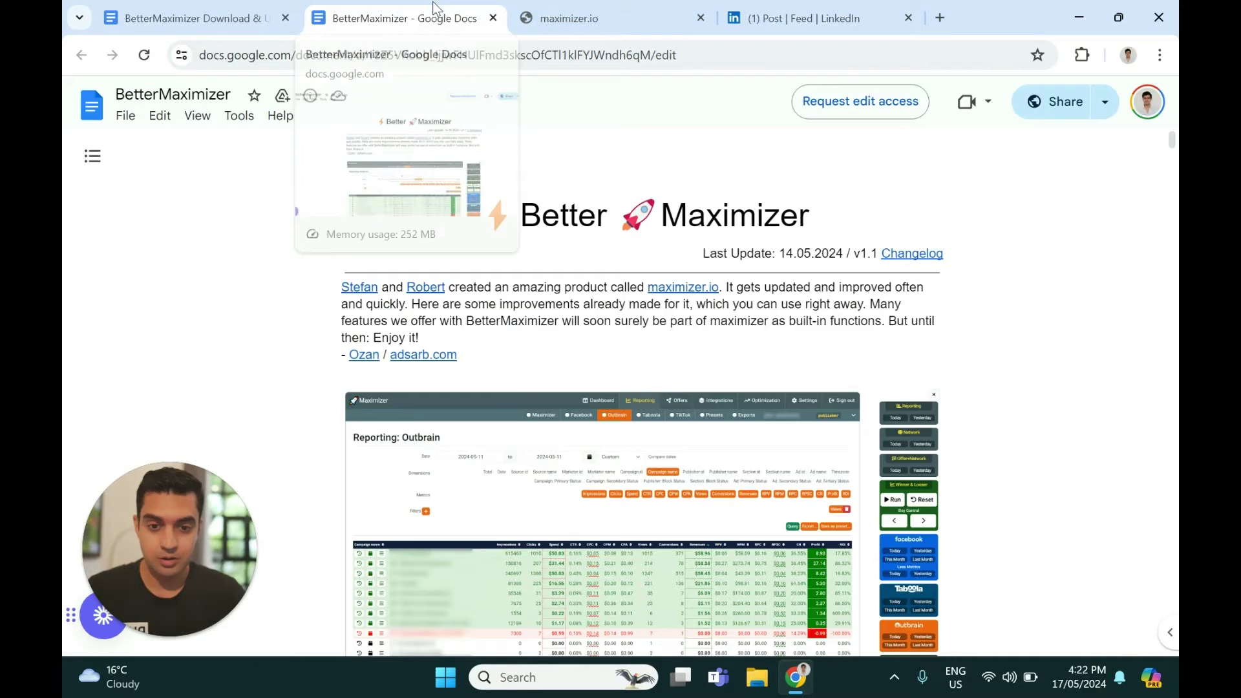
{"action": "left_click", "coordinate": [711, 8]}
{"action": "left_click", "coordinate": [782, 4]}
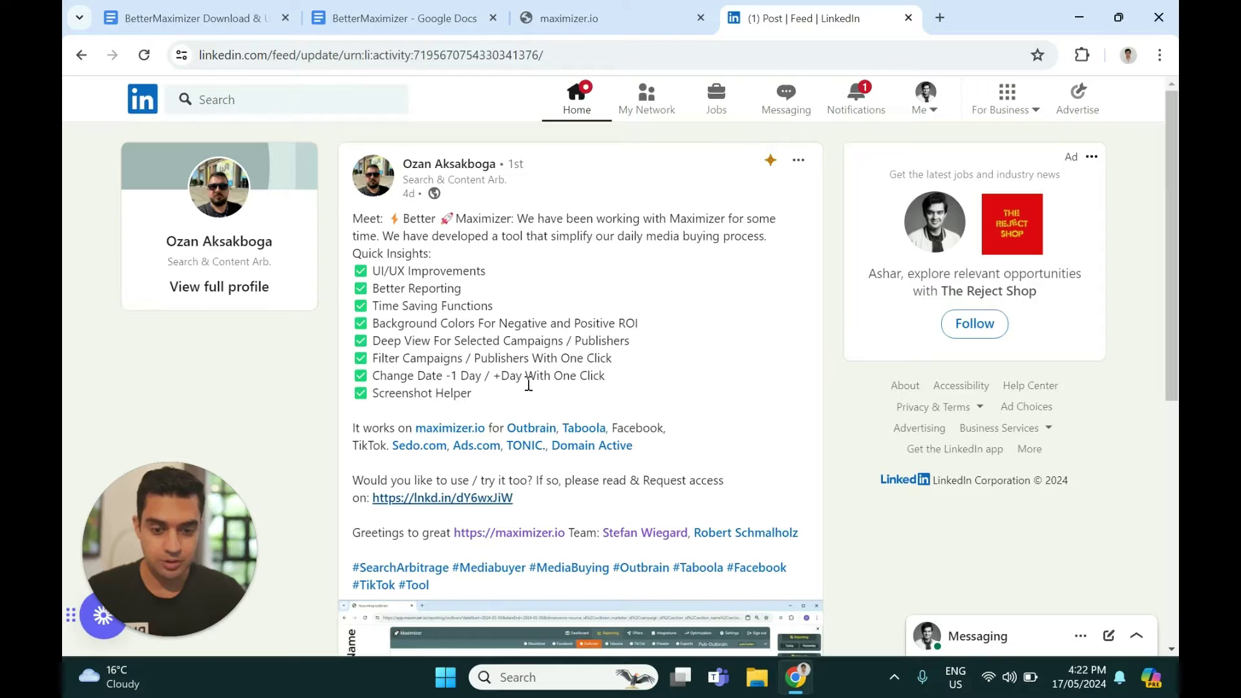
{"action": "left_click", "coordinate": [445, 499]}
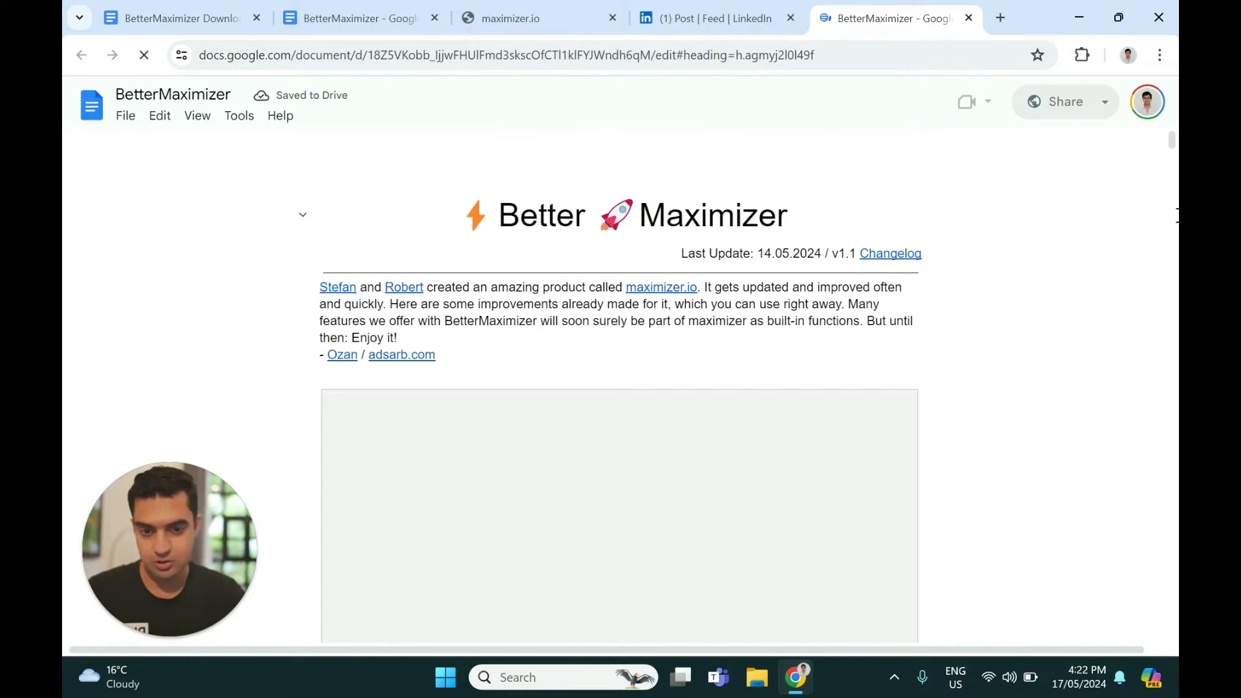
{"action": "scroll", "coordinate": [1174, 147], "scroll_direction": "down", "scroll_amount": 3}
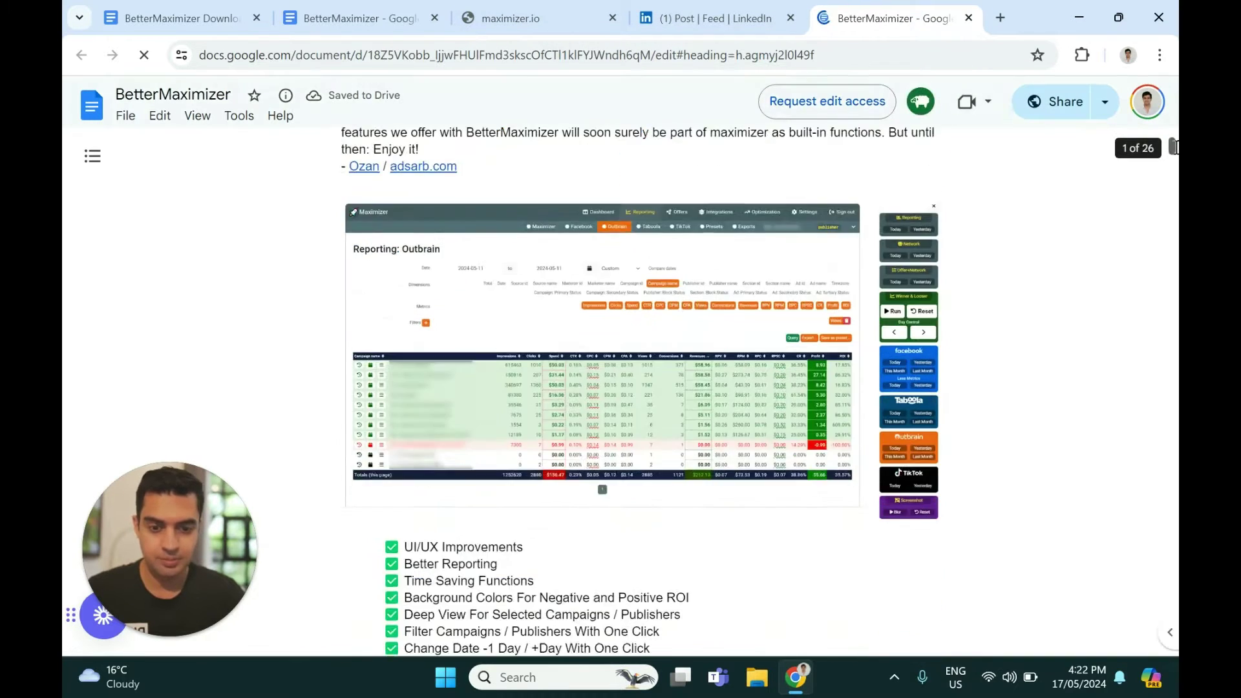
{"action": "scroll", "coordinate": [1173, 148], "scroll_direction": "down", "scroll_amount": 2}
{"action": "scroll", "coordinate": [1173, 155], "scroll_direction": "down", "scroll_amount": 4}
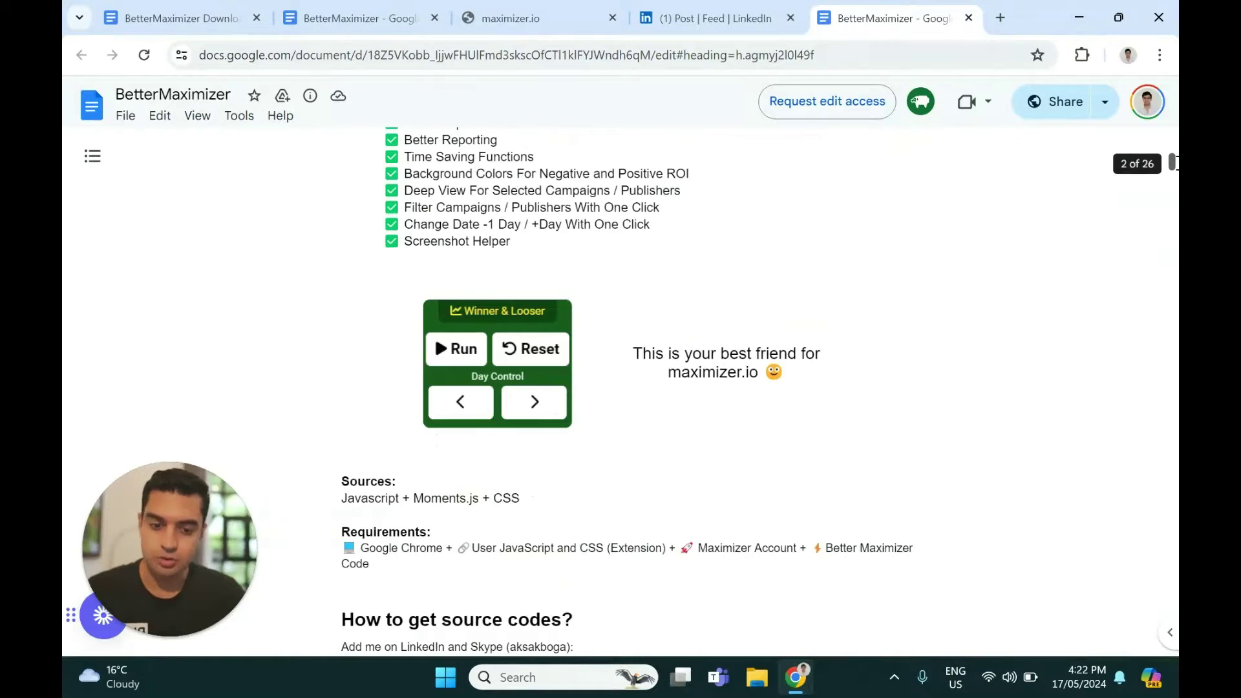
{"action": "scroll", "coordinate": [1173, 163], "scroll_direction": "down", "scroll_amount": 7}
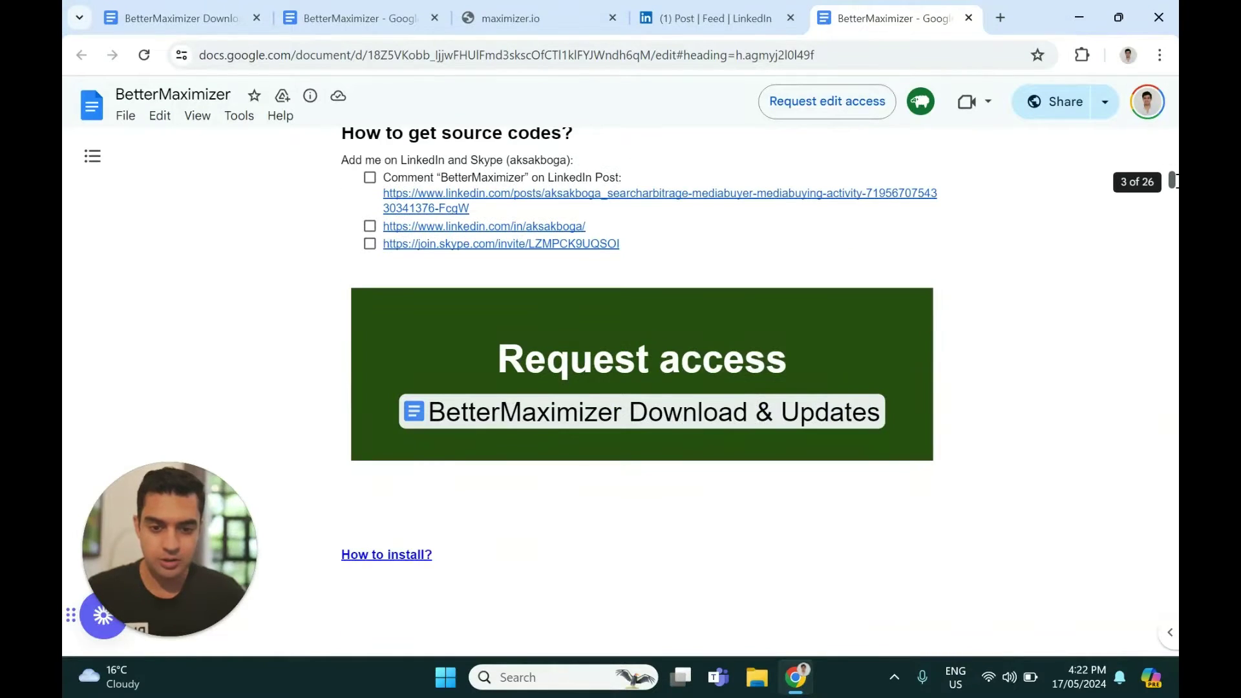
{"action": "scroll", "coordinate": [1173, 181], "scroll_direction": "up", "scroll_amount": 2}
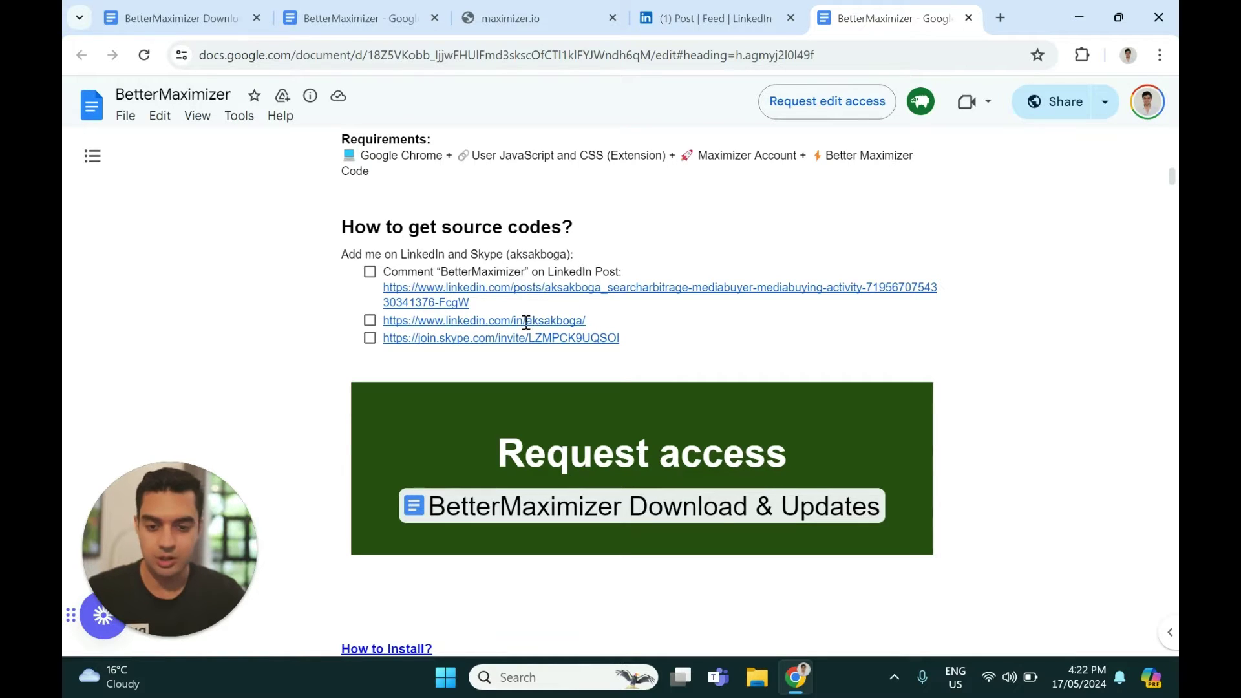
{"action": "left_click", "coordinate": [492, 342]}
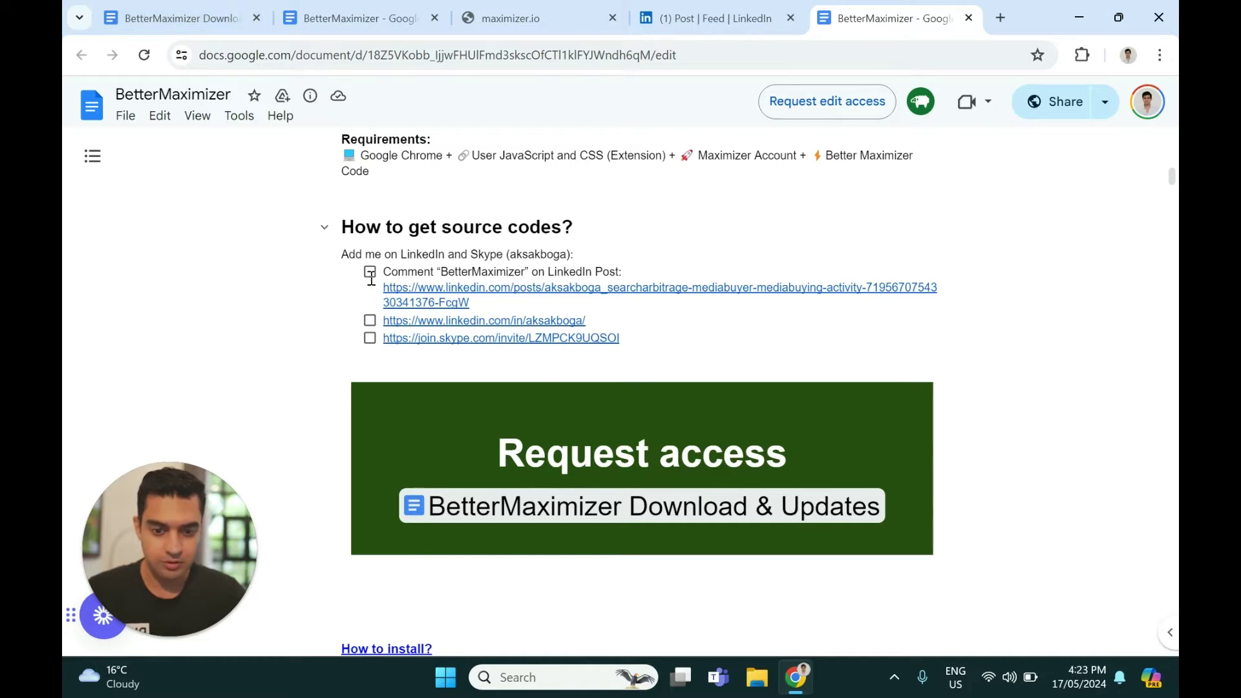
Step: Switch to the BetterMaximizer Download & Updates document and locate the file name of Public Version 1.1
{"action": "left_click", "coordinate": [172, 8]}
{"action": "scroll", "coordinate": [614, 284], "scroll_direction": "up", "scroll_amount": 6}
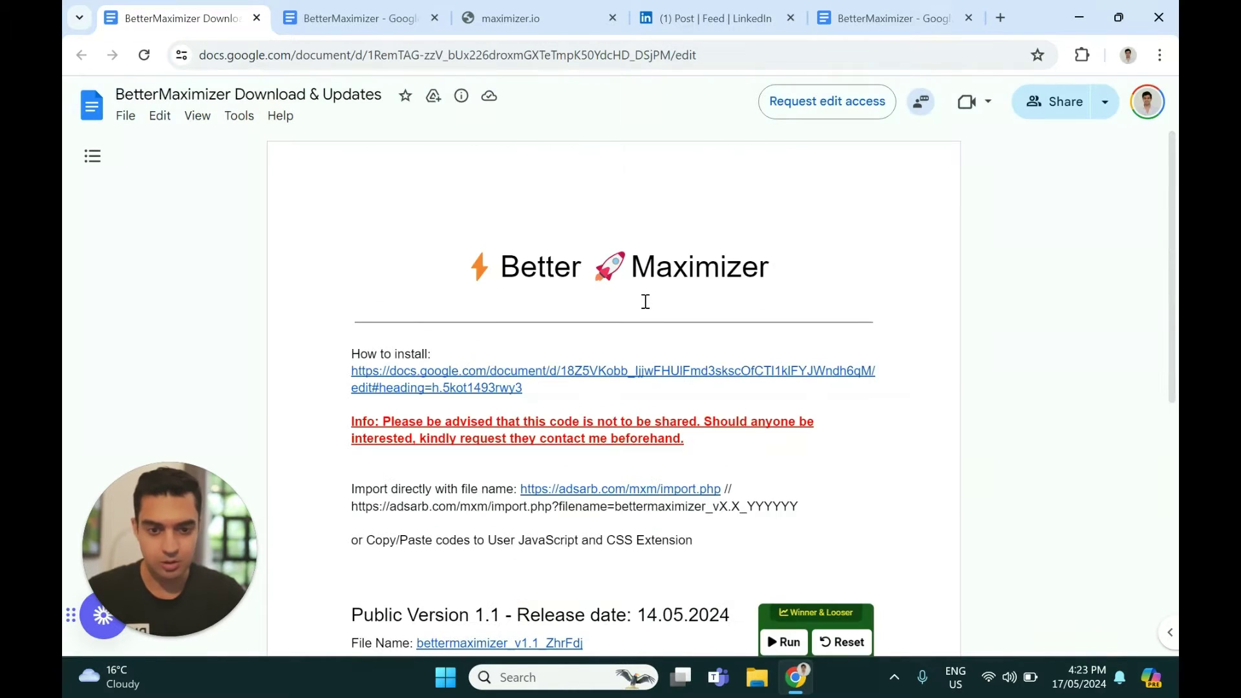
{"action": "scroll", "coordinate": [616, 383], "scroll_direction": "down", "scroll_amount": 4}
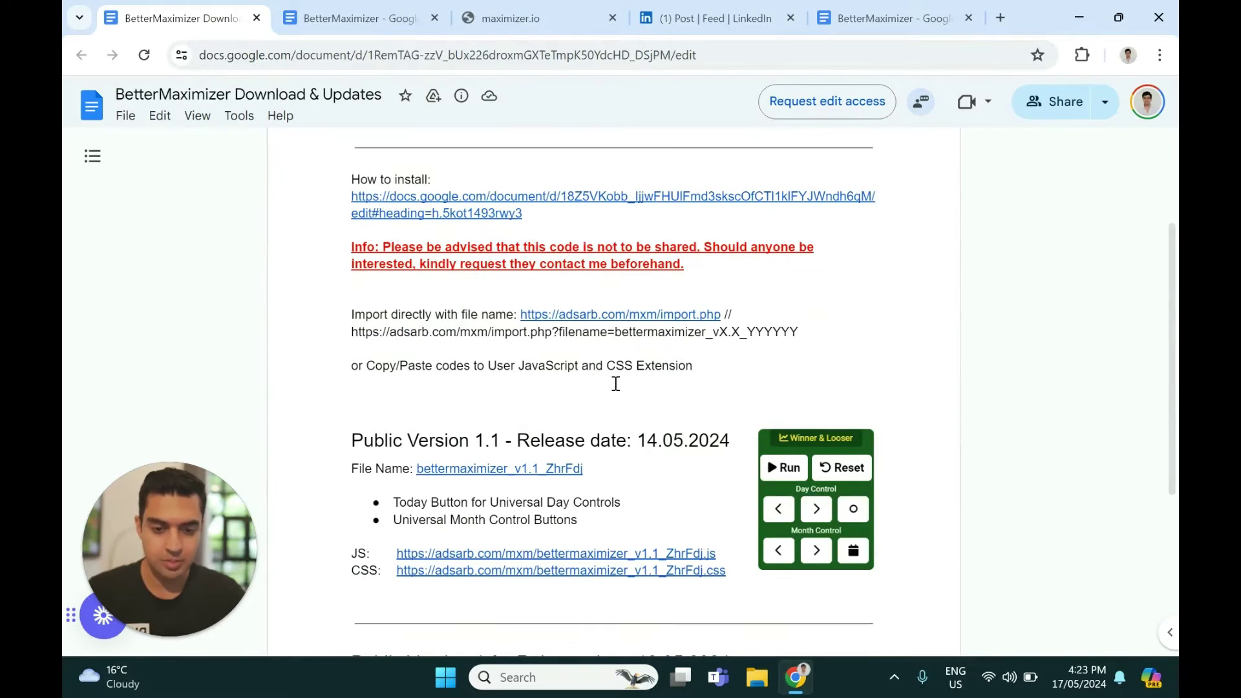
{"action": "double_click", "coordinate": [475, 471]}
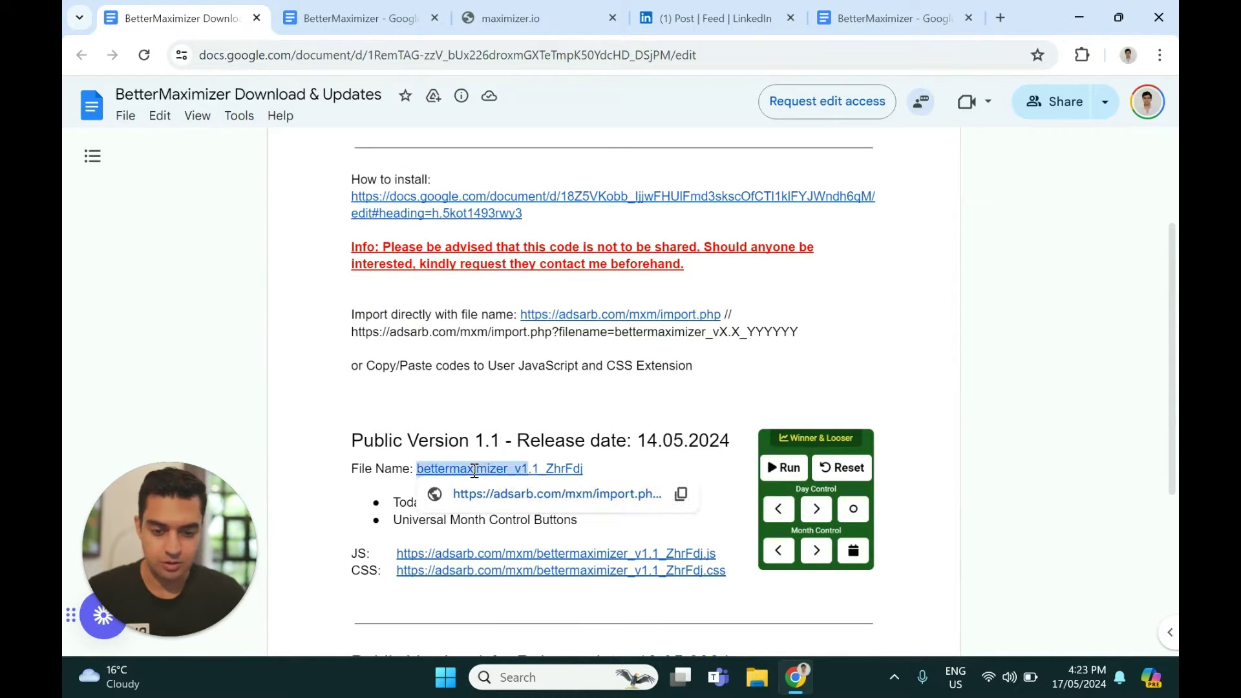
Step: Go to the How To Install section of the BetterMaximizer document
{"action": "left_click", "coordinate": [381, 7]}
{"action": "left_click_drag", "start_coordinate": [1172, 138], "coordinate": [1173, 461]}
{"action": "left_click_drag", "start_coordinate": [1176, 506], "coordinate": [1175, 575]}
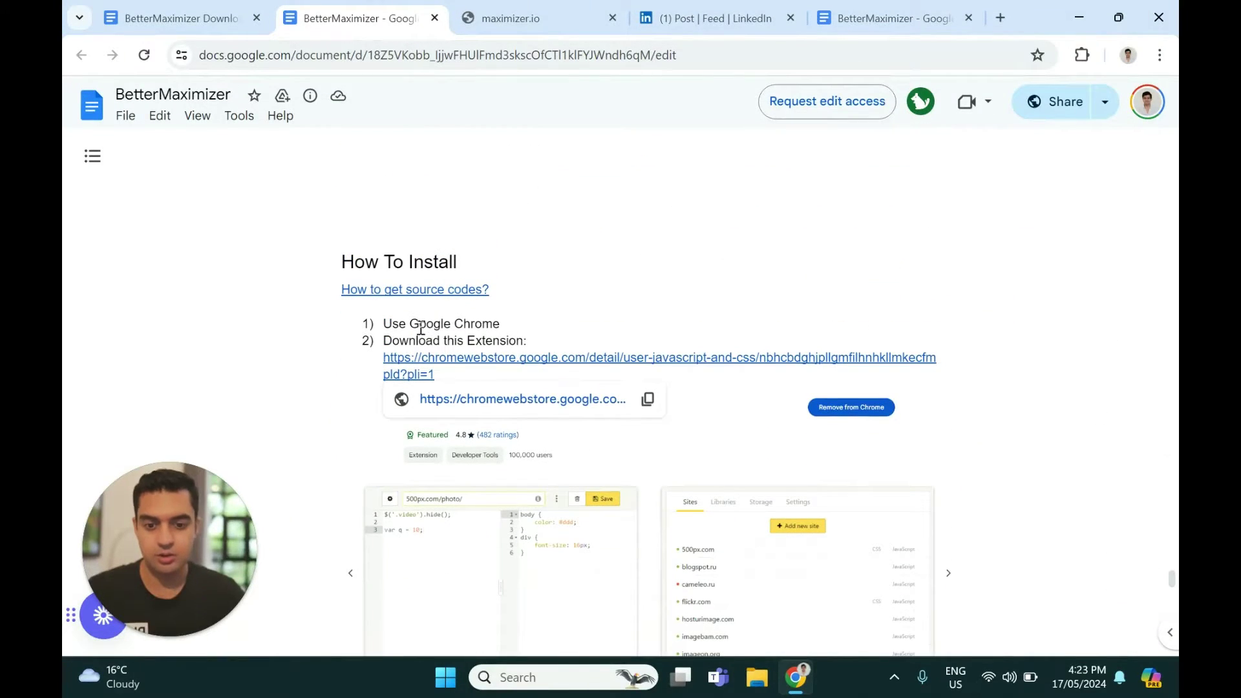
{"action": "left_click", "coordinate": [185, 18]}
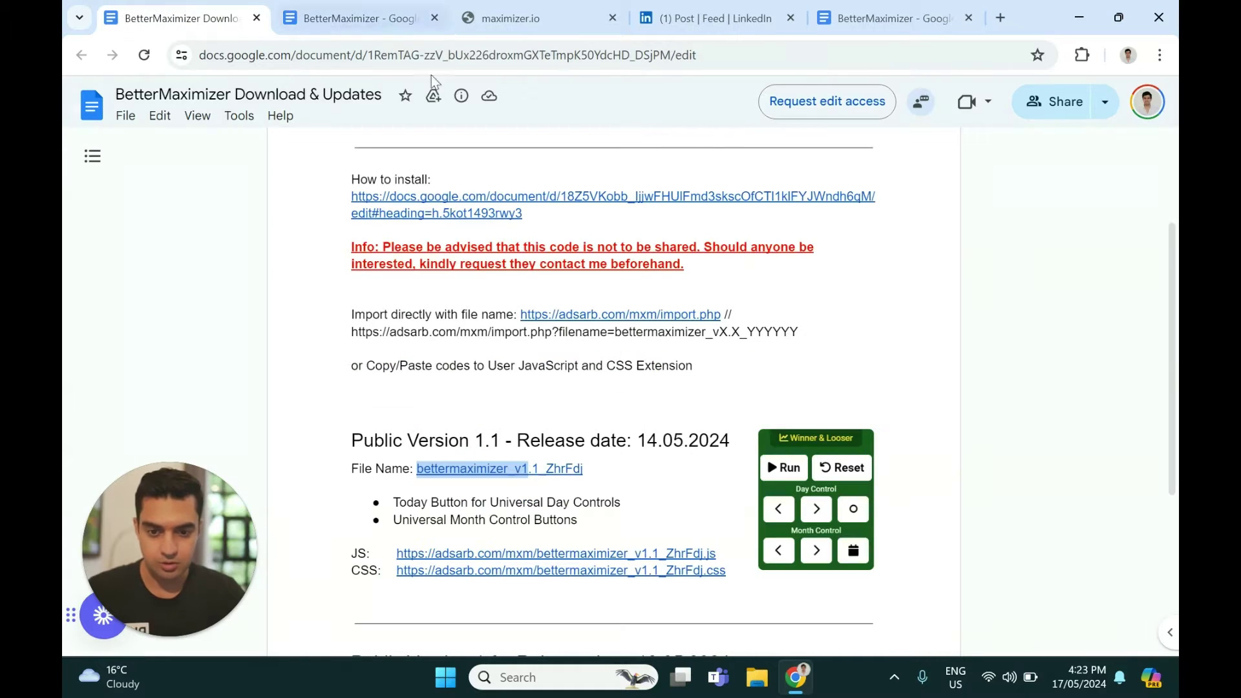
{"action": "left_click", "coordinate": [330, 11]}
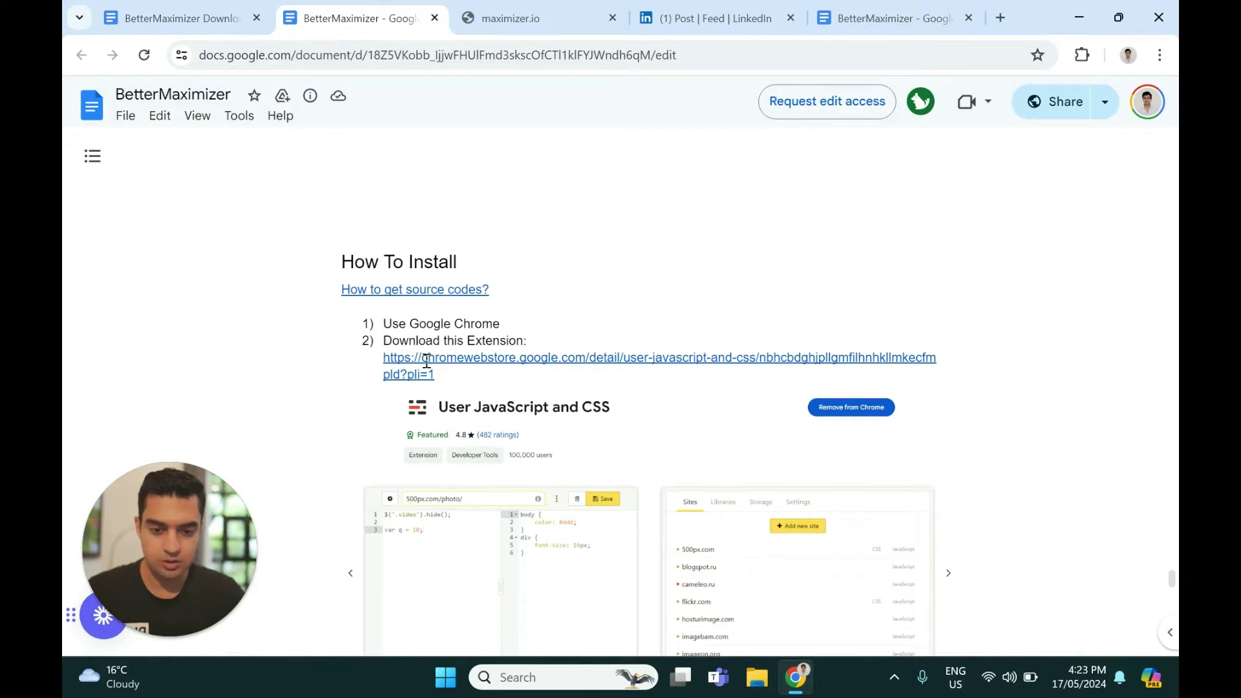
Step: Open the Chrome Web Store link from the install guide and add the User JavaScript and CSS extension to Chrome
{"action": "mouse_move", "coordinate": [427, 360]}
{"action": "left_click", "coordinate": [596, 402]}
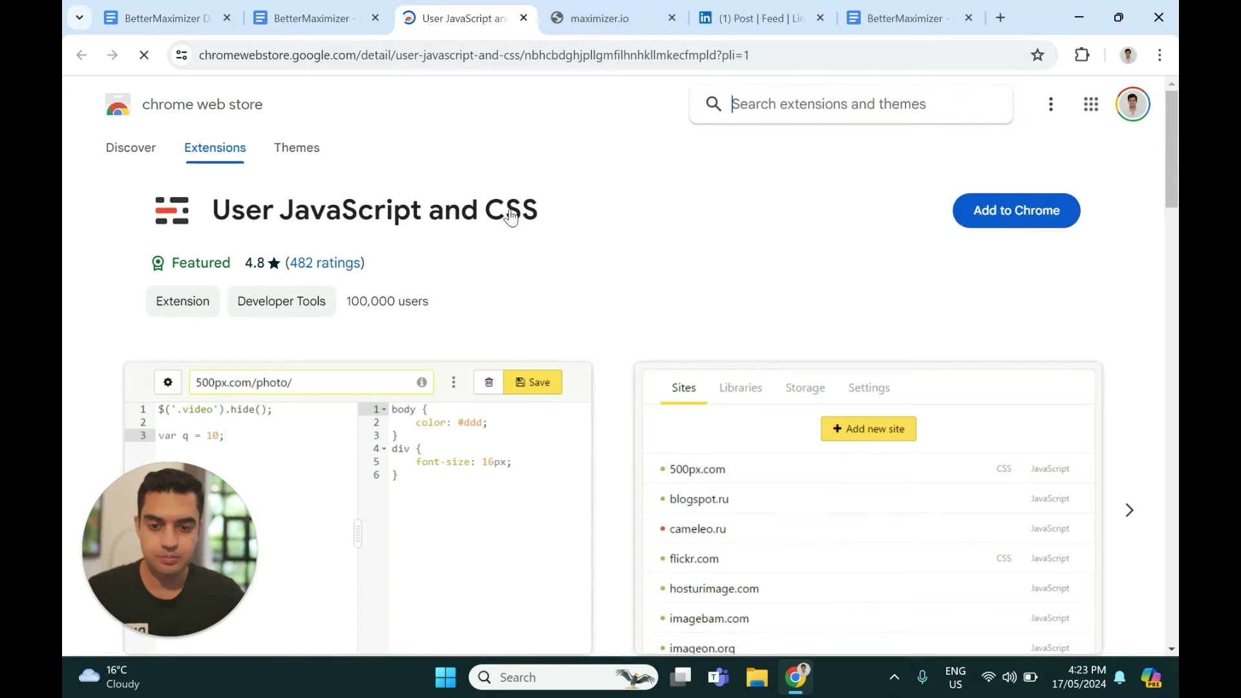
{"action": "left_click", "coordinate": [1017, 232]}
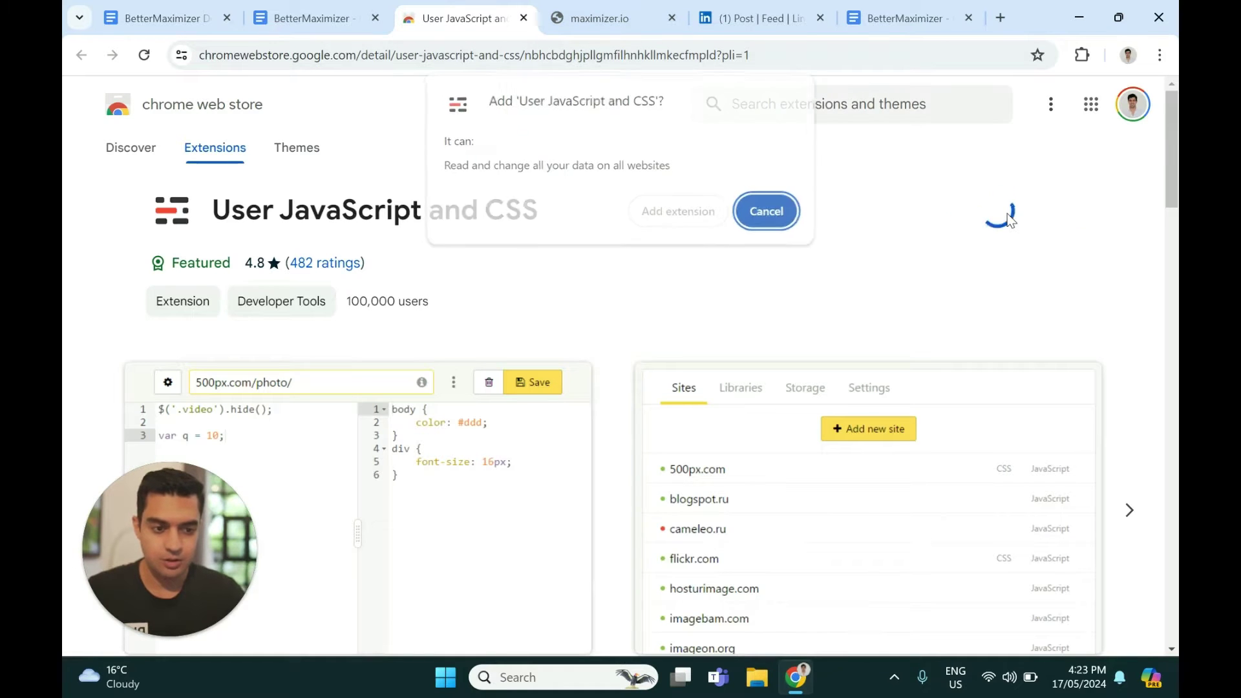
{"action": "left_click", "coordinate": [669, 214]}
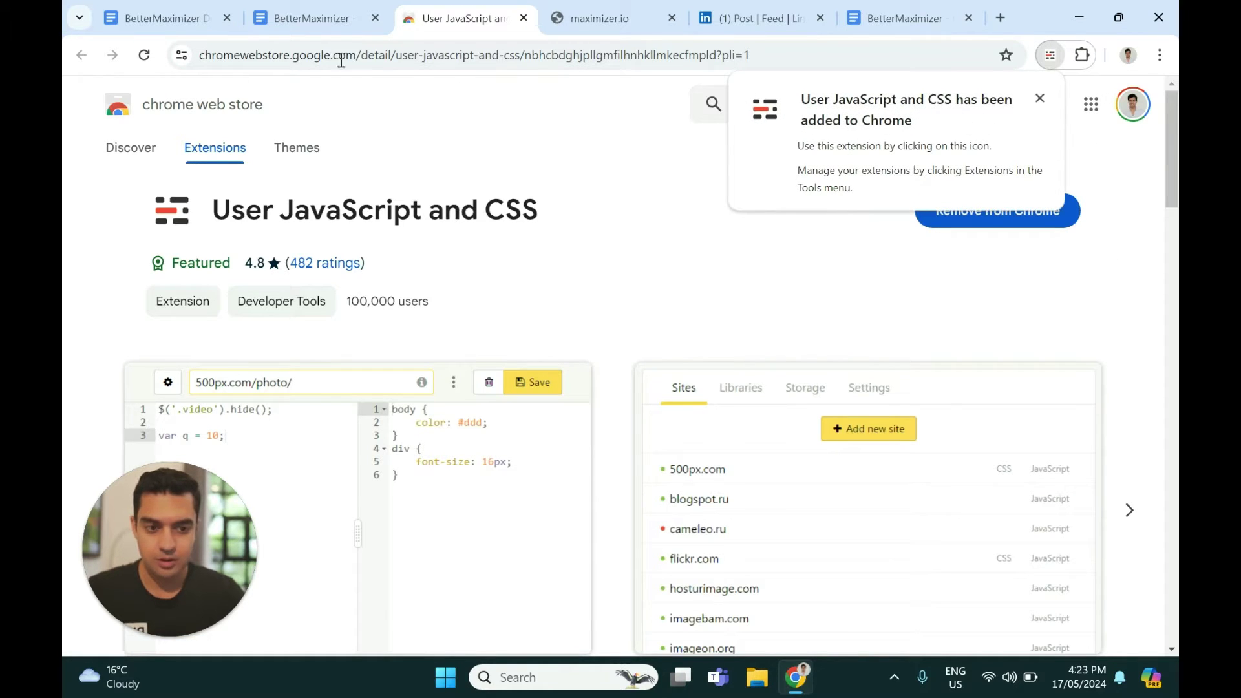
Step: Read install steps 3 to 5 in the BetterMaximizer document, covering opening Maximizer, creating a new rule and pasting the JS and CSS codes
{"action": "left_click", "coordinate": [196, 8]}
{"action": "left_click", "coordinate": [335, 8]}
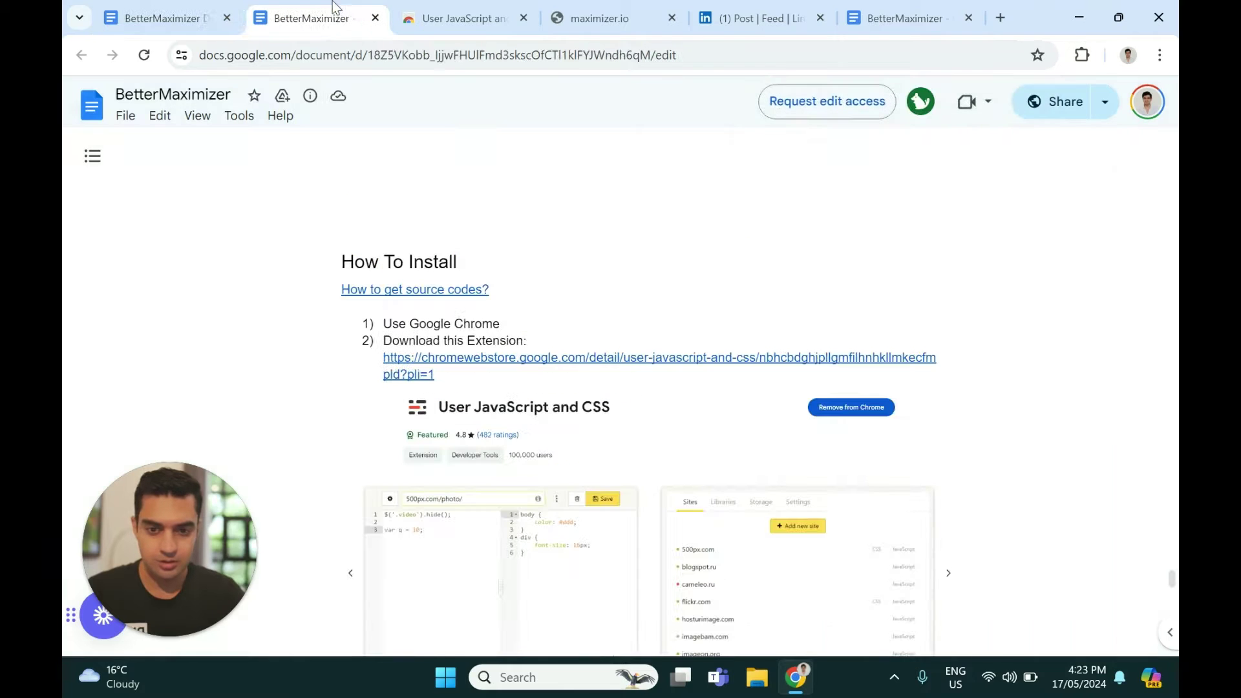
{"action": "scroll", "coordinate": [530, 410], "scroll_direction": "down", "scroll_amount": 8}
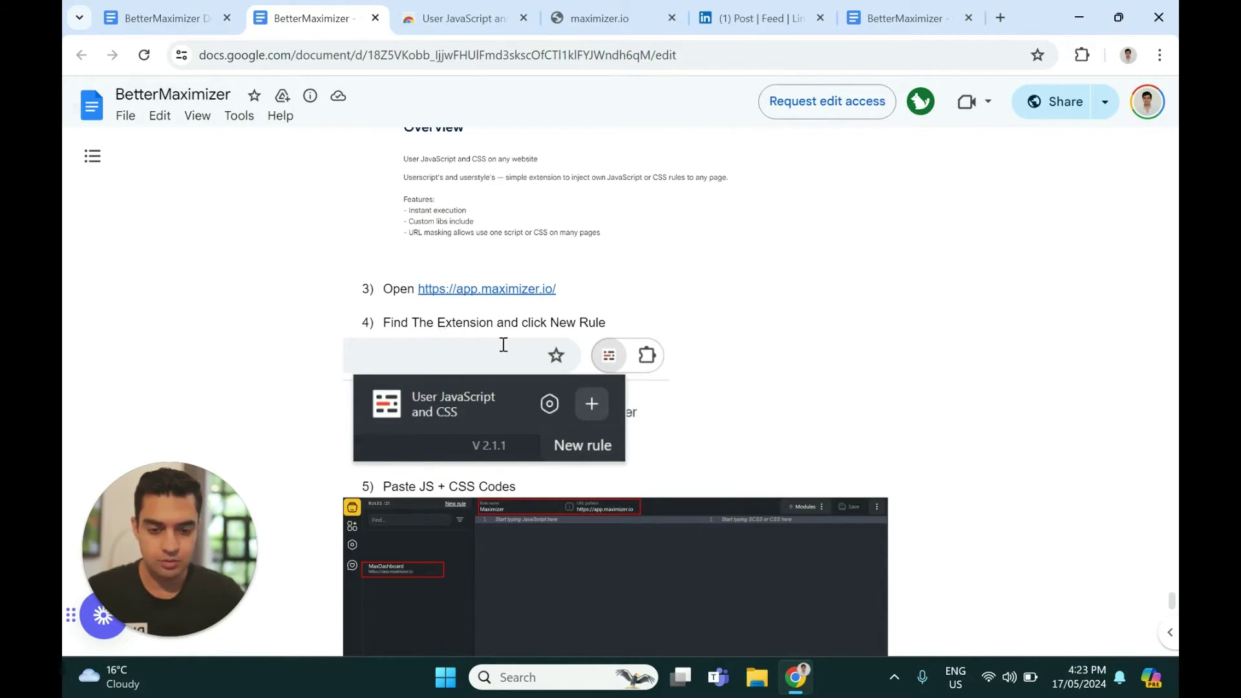
{"action": "scroll", "coordinate": [515, 365], "scroll_direction": "down", "scroll_amount": 2}
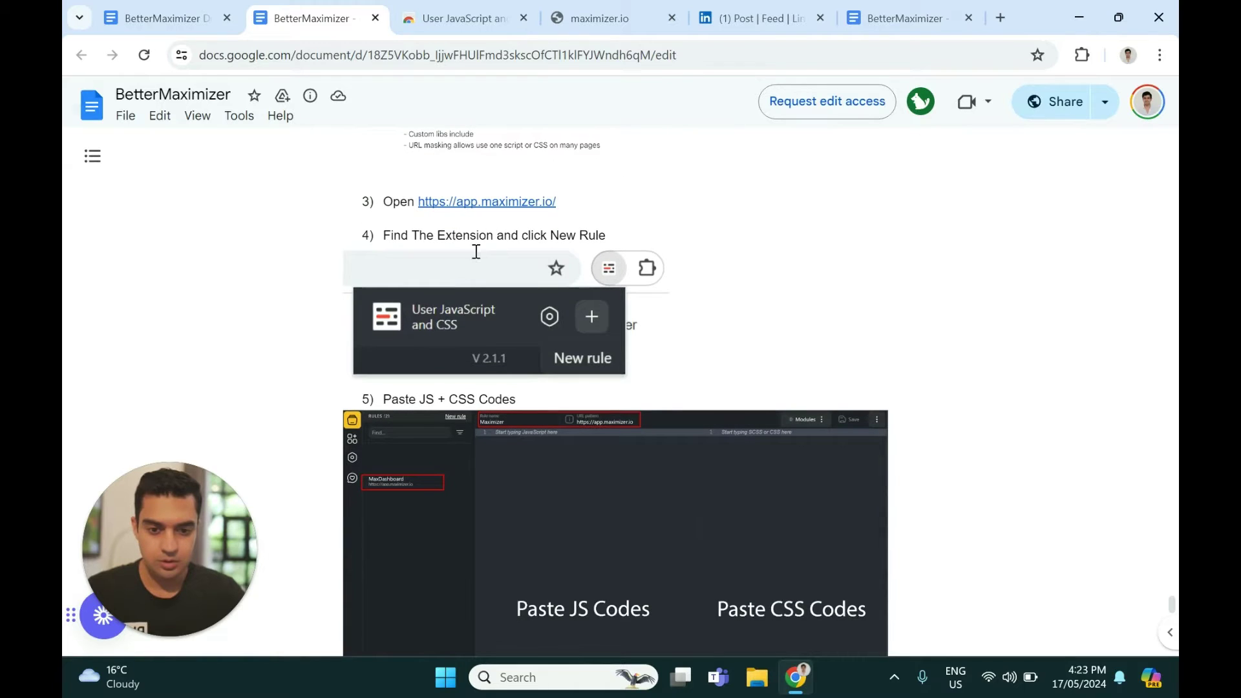
{"action": "scroll", "coordinate": [582, 463], "scroll_direction": "down", "scroll_amount": 5}
{"action": "scroll", "coordinate": [842, 418], "scroll_direction": "up", "scroll_amount": 3}
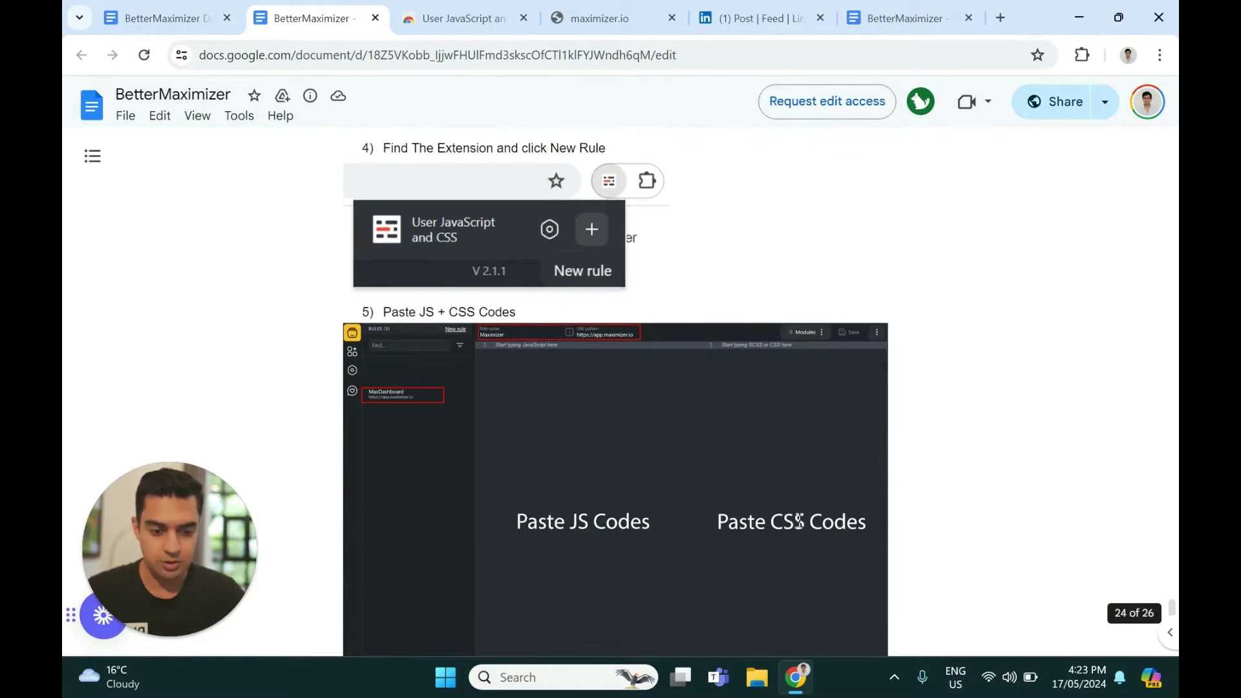
{"action": "scroll", "coordinate": [779, 499], "scroll_direction": "down", "scroll_amount": 5}
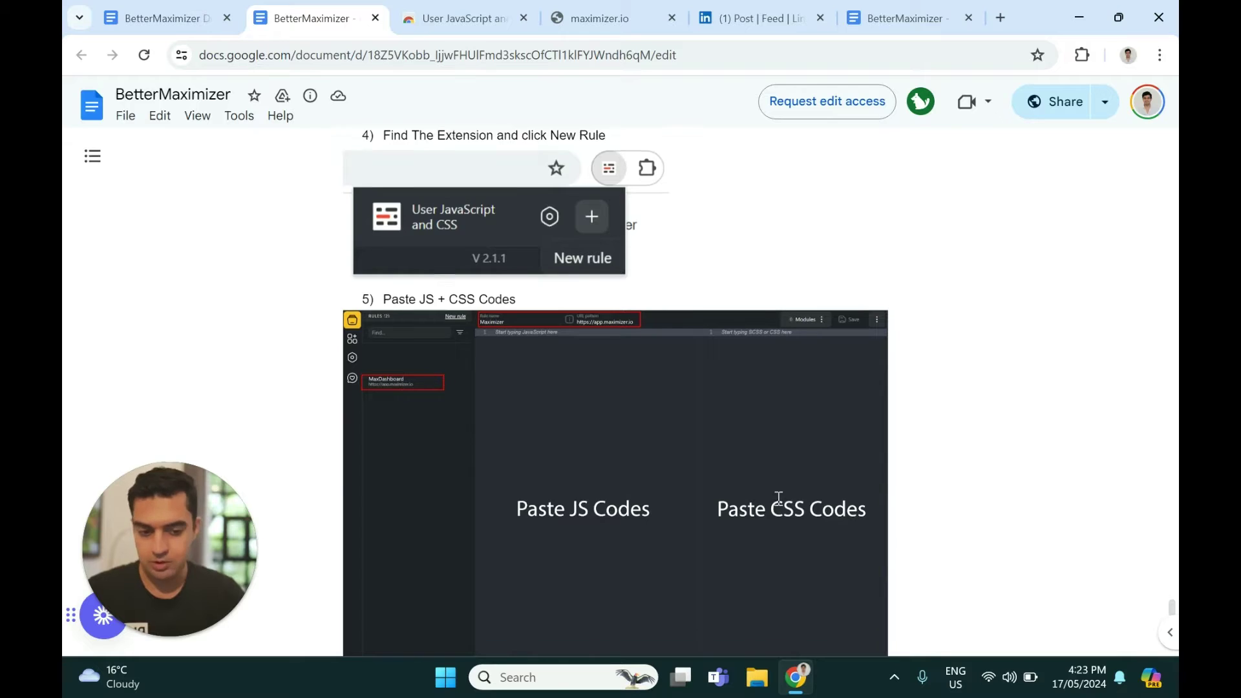
{"action": "scroll", "coordinate": [743, 419], "scroll_direction": "up", "scroll_amount": 7}
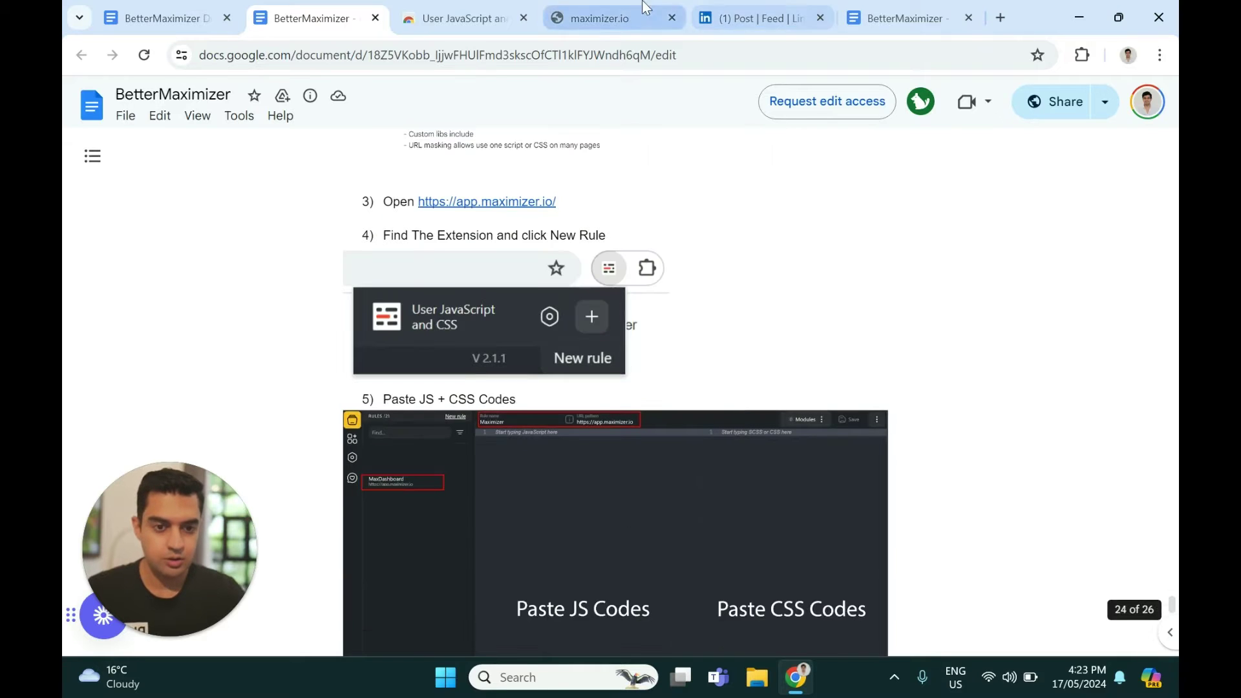
Step: Switch to the Maximizer dashboard and pin the User JavaScript and CSS extension in Chrome
{"action": "left_click", "coordinate": [588, 11]}
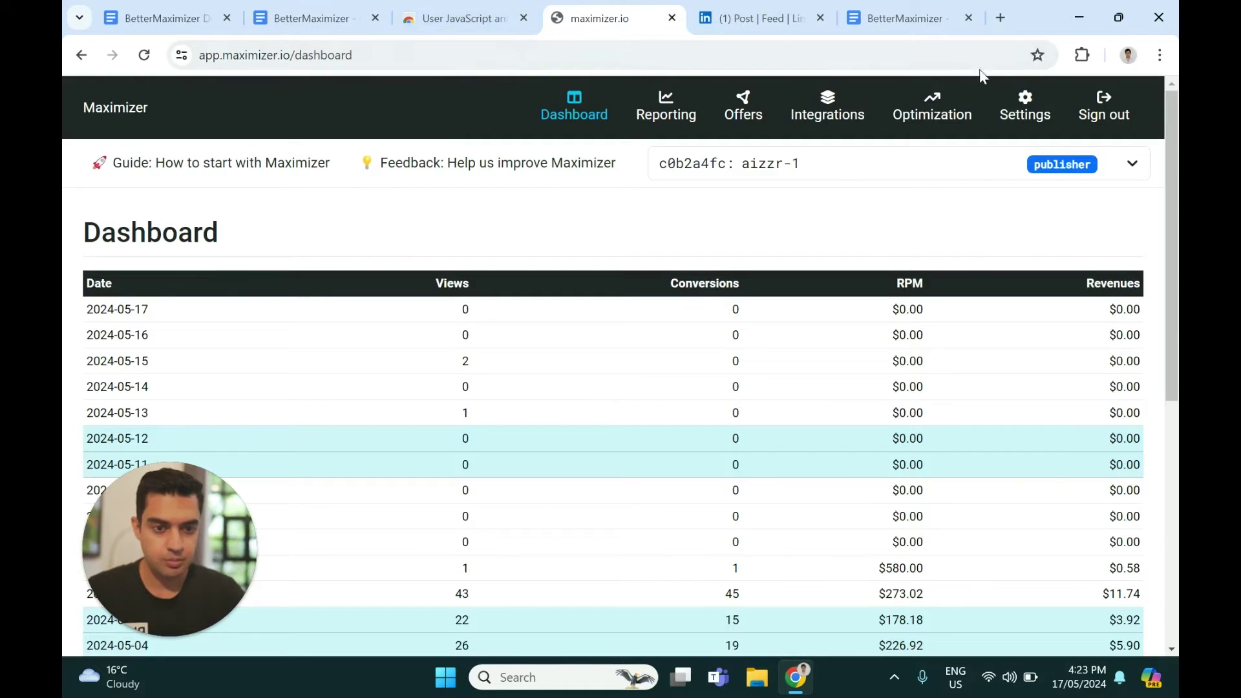
{"action": "left_click", "coordinate": [1082, 55]}
{"action": "left_click", "coordinate": [1006, 422]}
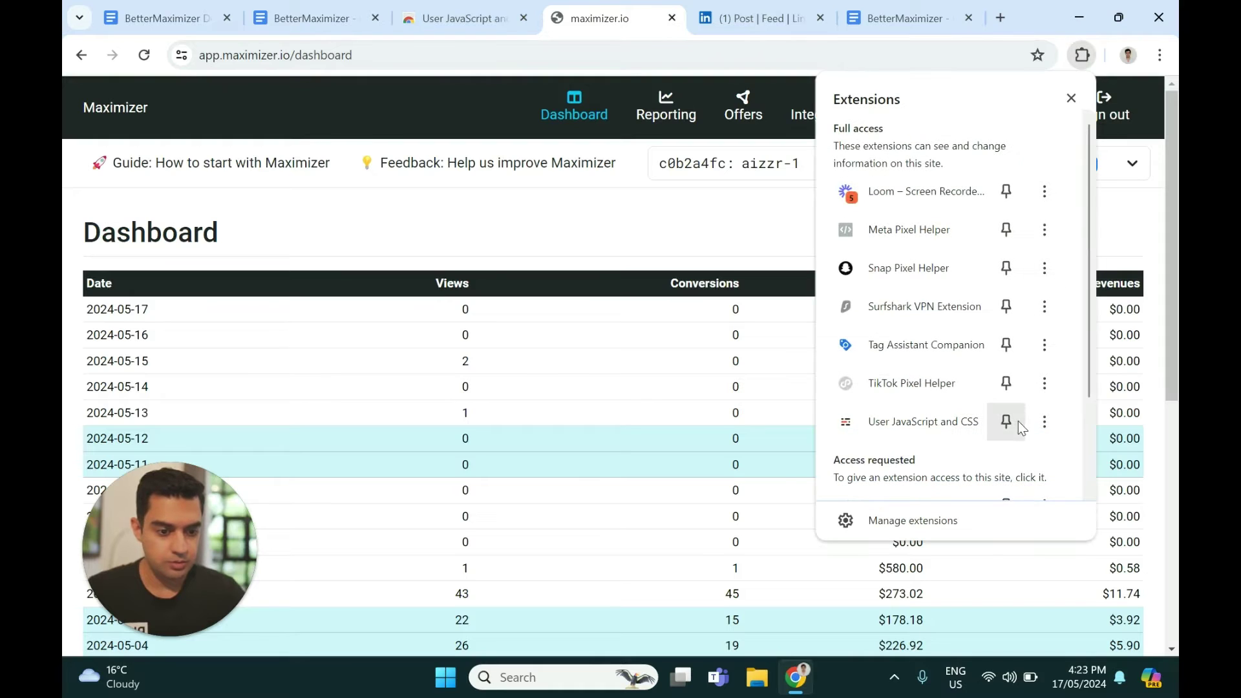
{"action": "left_click", "coordinate": [1051, 56]}
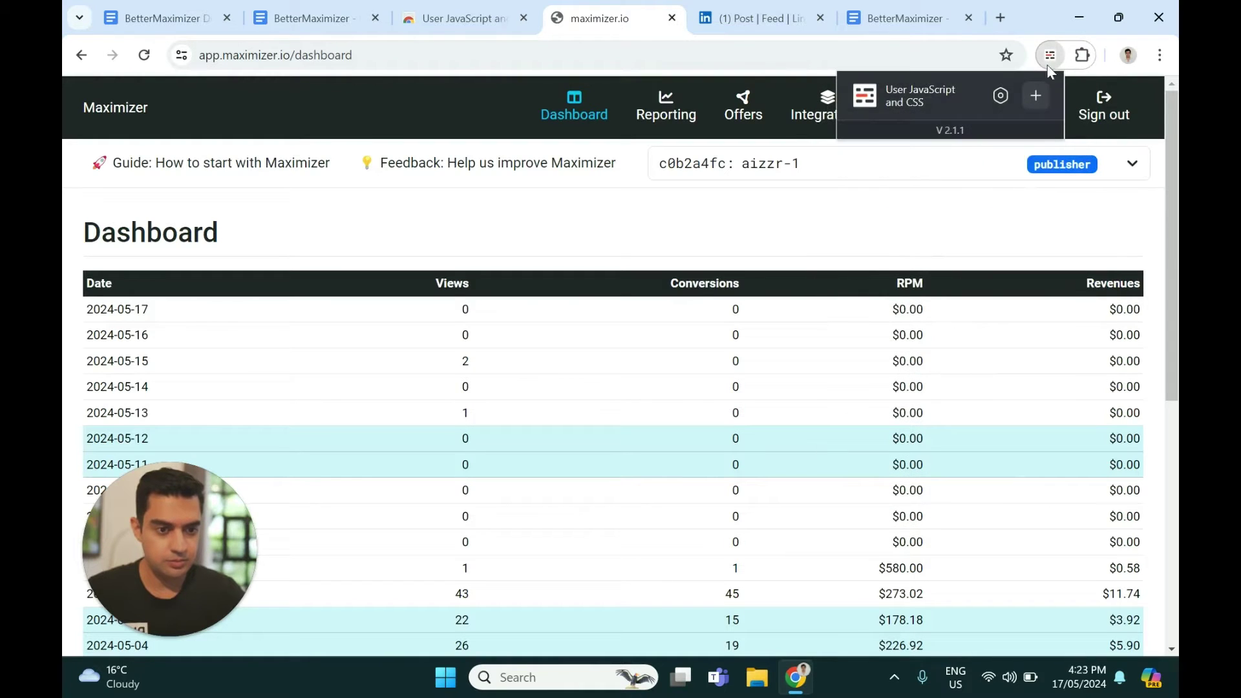
{"action": "left_click", "coordinate": [1036, 98]}
{"action": "left_click", "coordinate": [446, 105]}
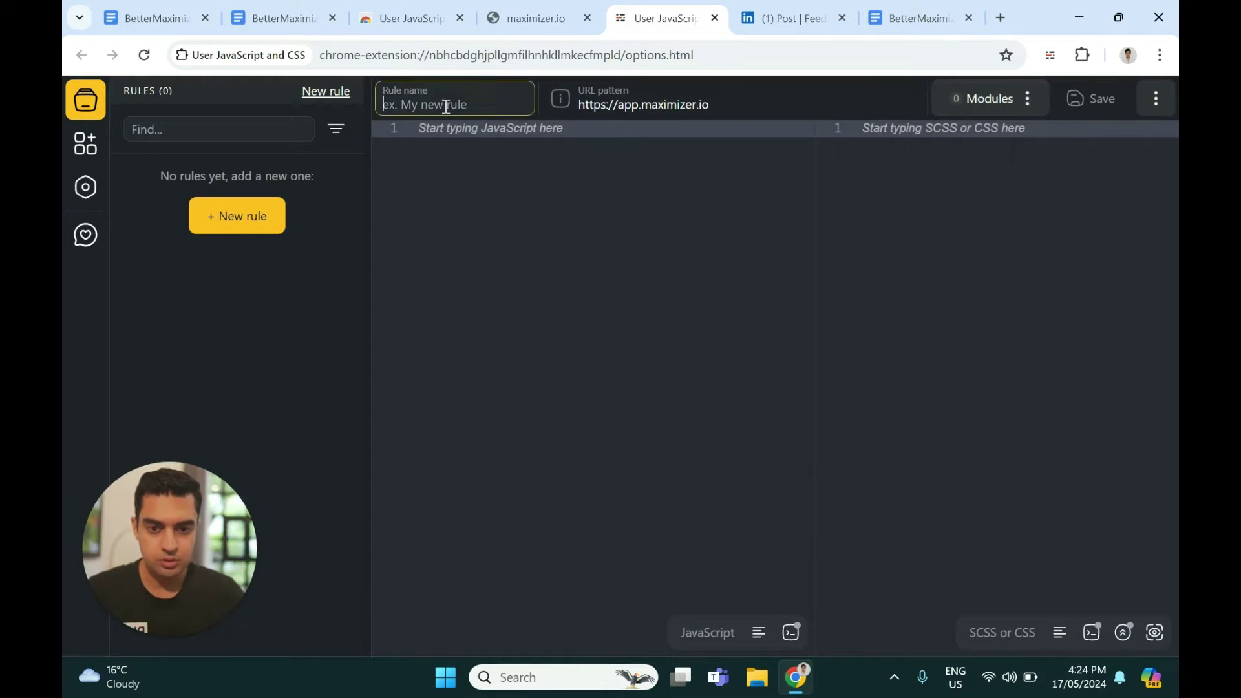
{"action": "type", "text": "Maximizer"}
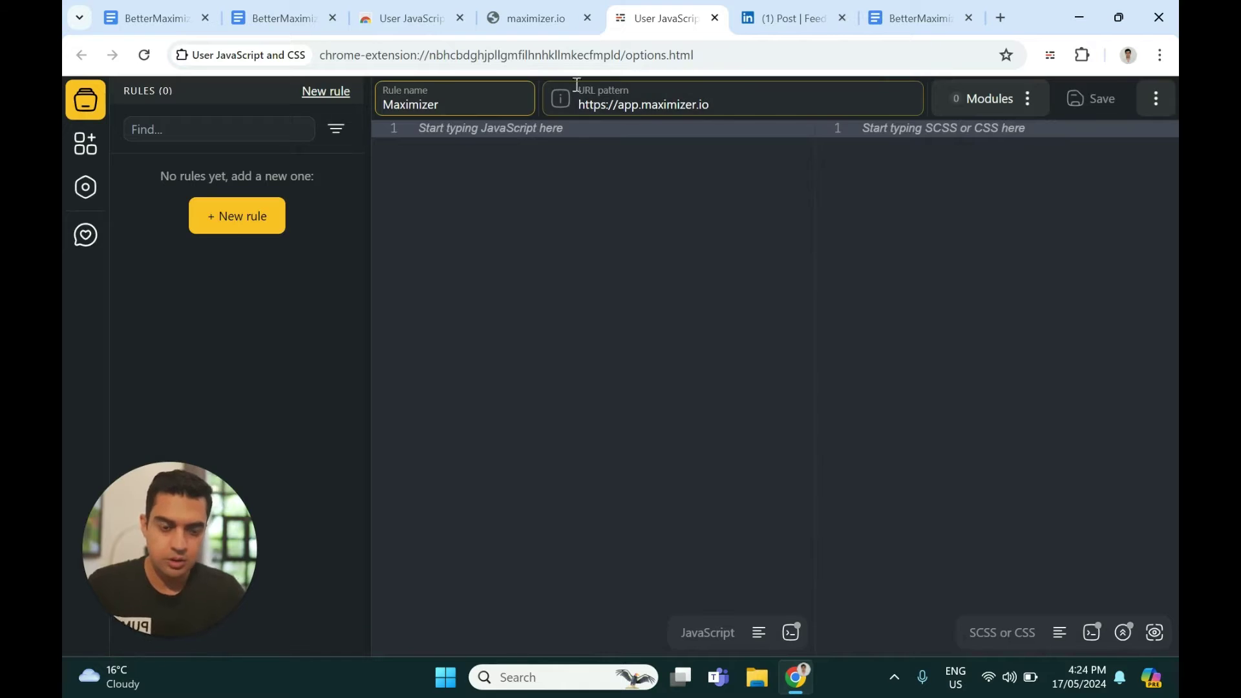
{"action": "left_click_drag", "start_coordinate": [578, 104], "coordinate": [710, 104]}
{"action": "left_click", "coordinate": [680, 107]}
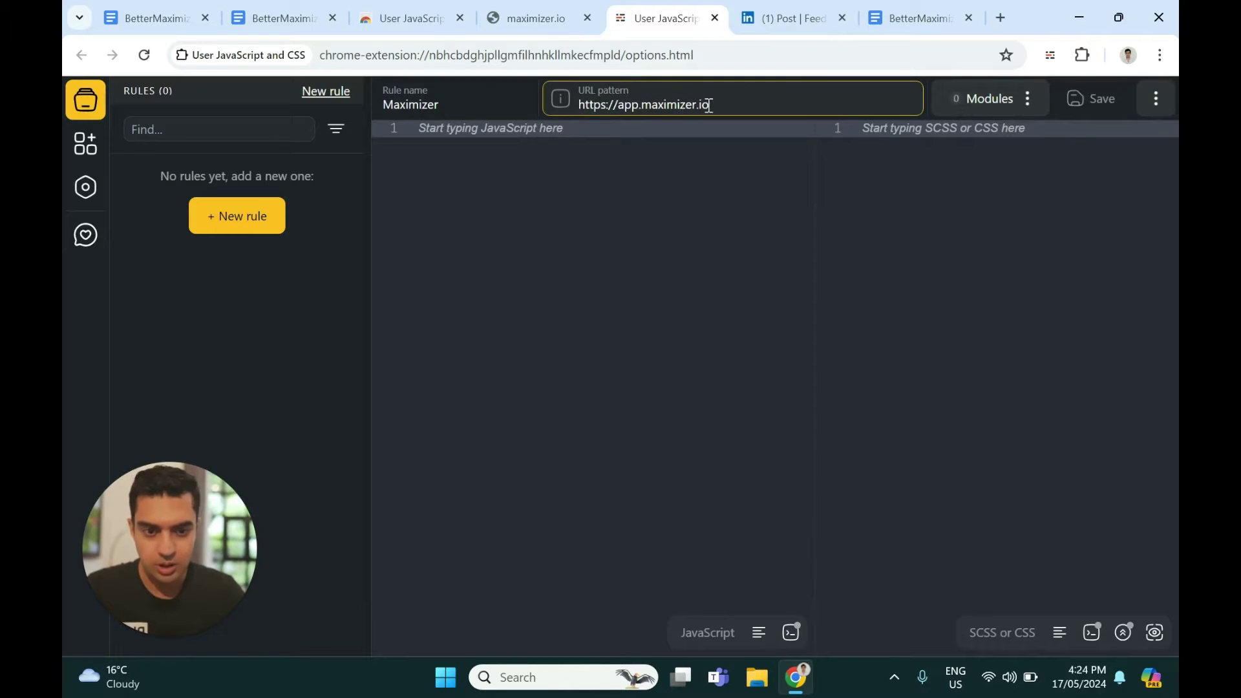
{"action": "triple_click", "coordinate": [711, 104]}
{"action": "left_click", "coordinate": [531, 183]}
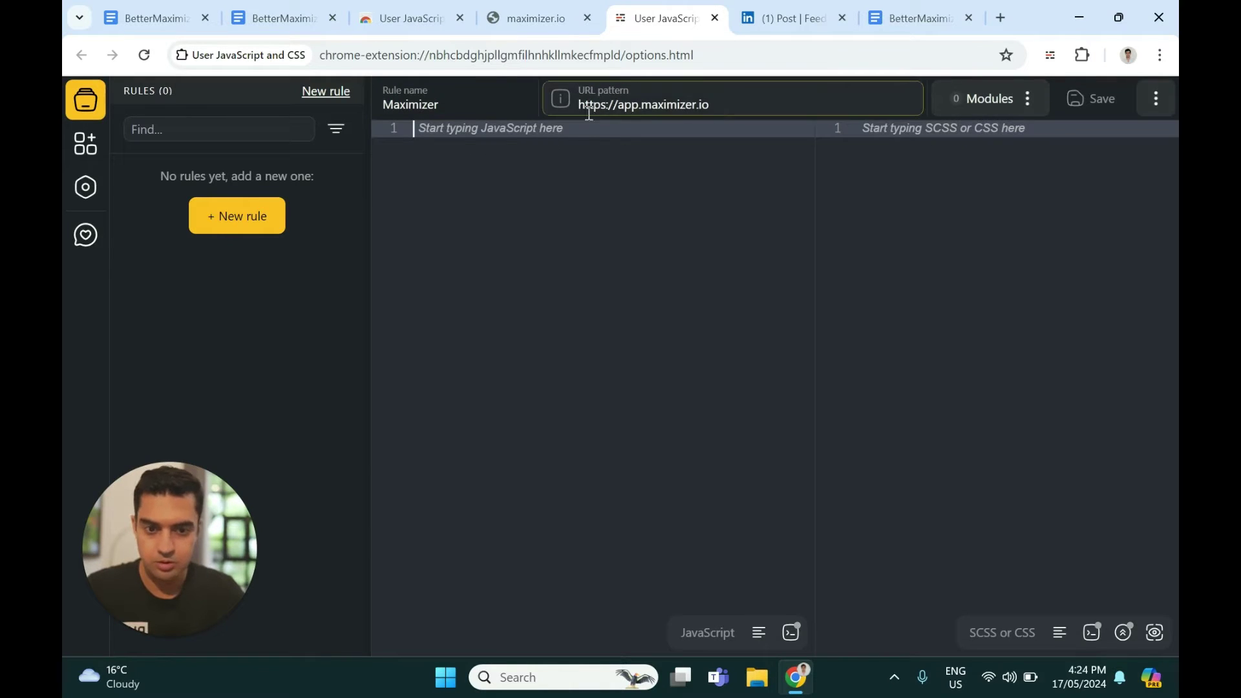
Step: Open the bettermaximizer_v1.1_ZhrFdj import page from the Public Version 1.1 entry of the BetterMaximizer Download & Updates document
{"action": "left_click", "coordinate": [186, 3]}
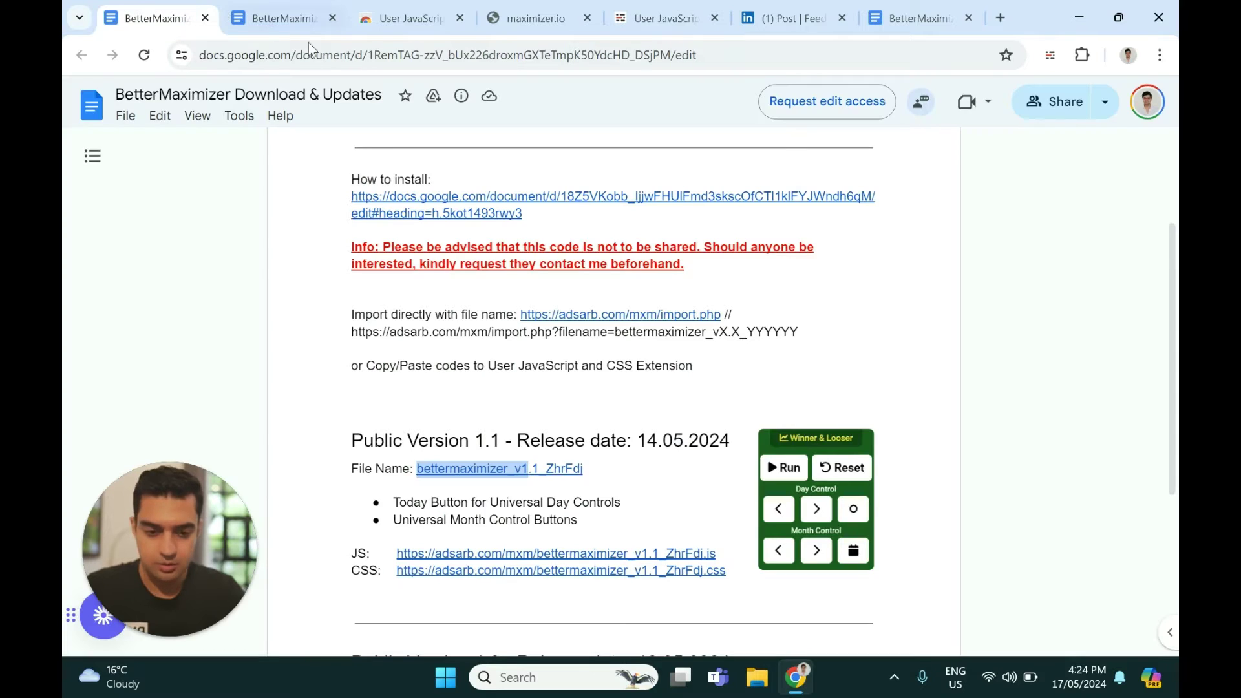
{"action": "left_click", "coordinate": [490, 459]}
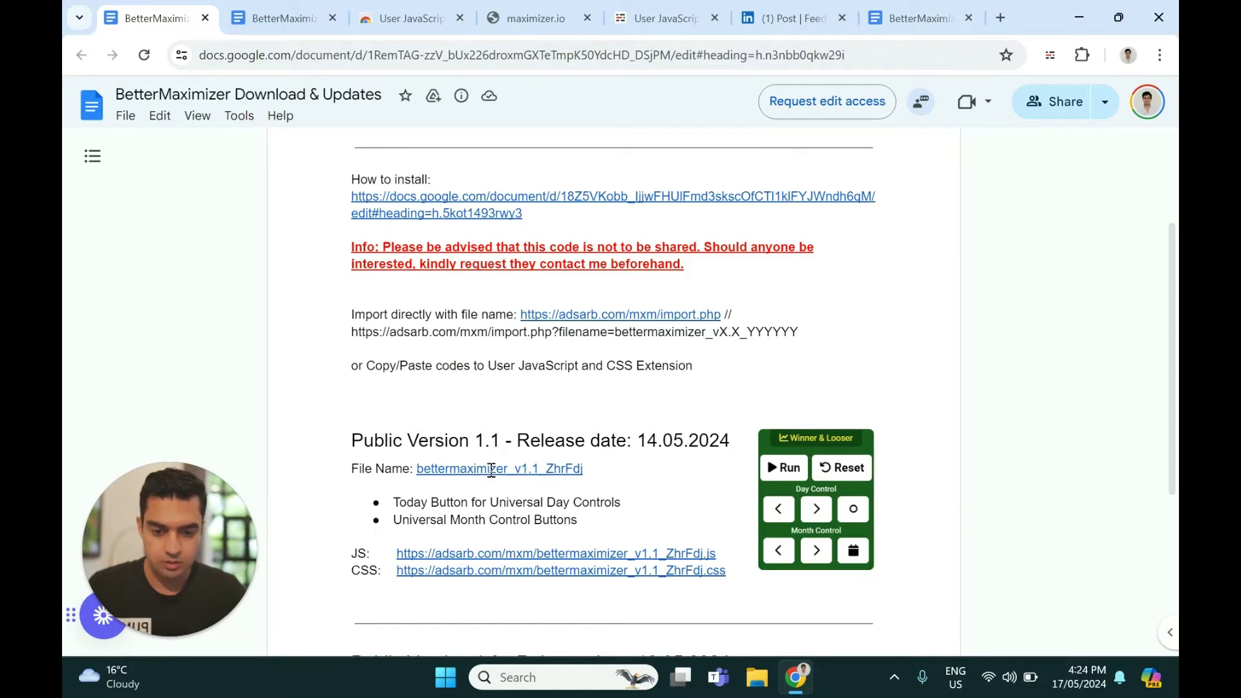
{"action": "left_click", "coordinate": [492, 470]}
{"action": "left_click", "coordinate": [607, 493]}
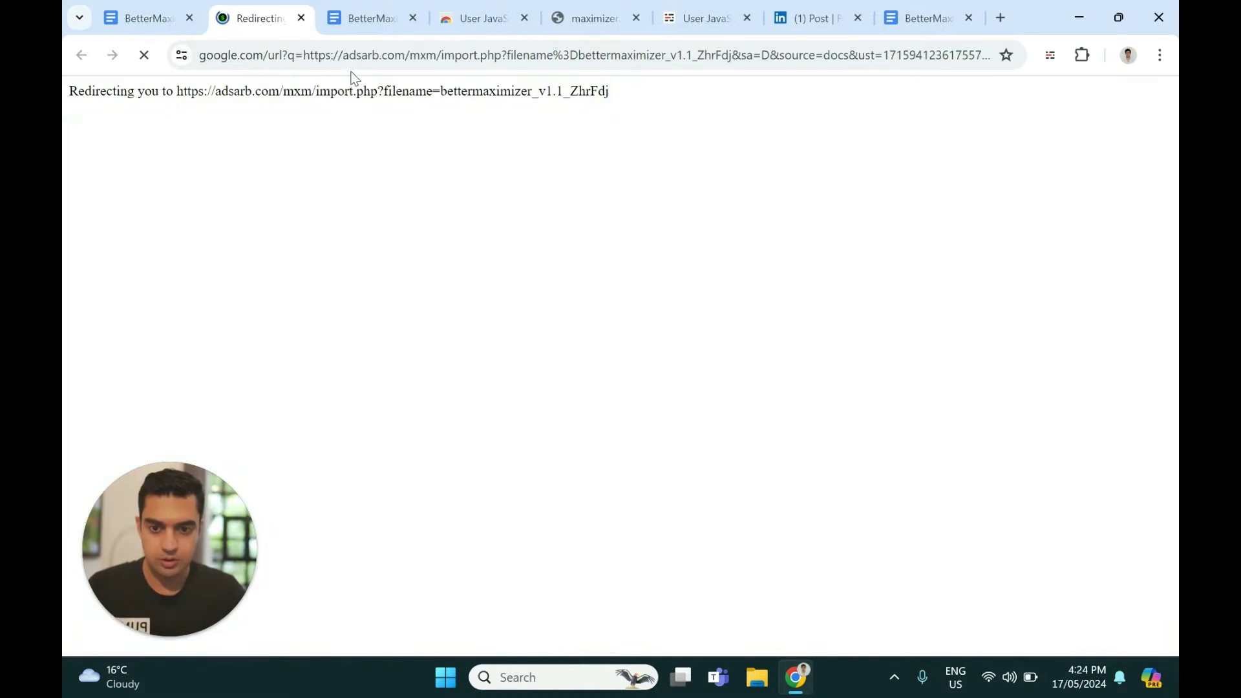
Step: Copy the whole loadMXM JS code from the Better Maximizer import page into the Maximizer rule's JavaScript editor
{"action": "triple_click", "coordinate": [517, 189]}
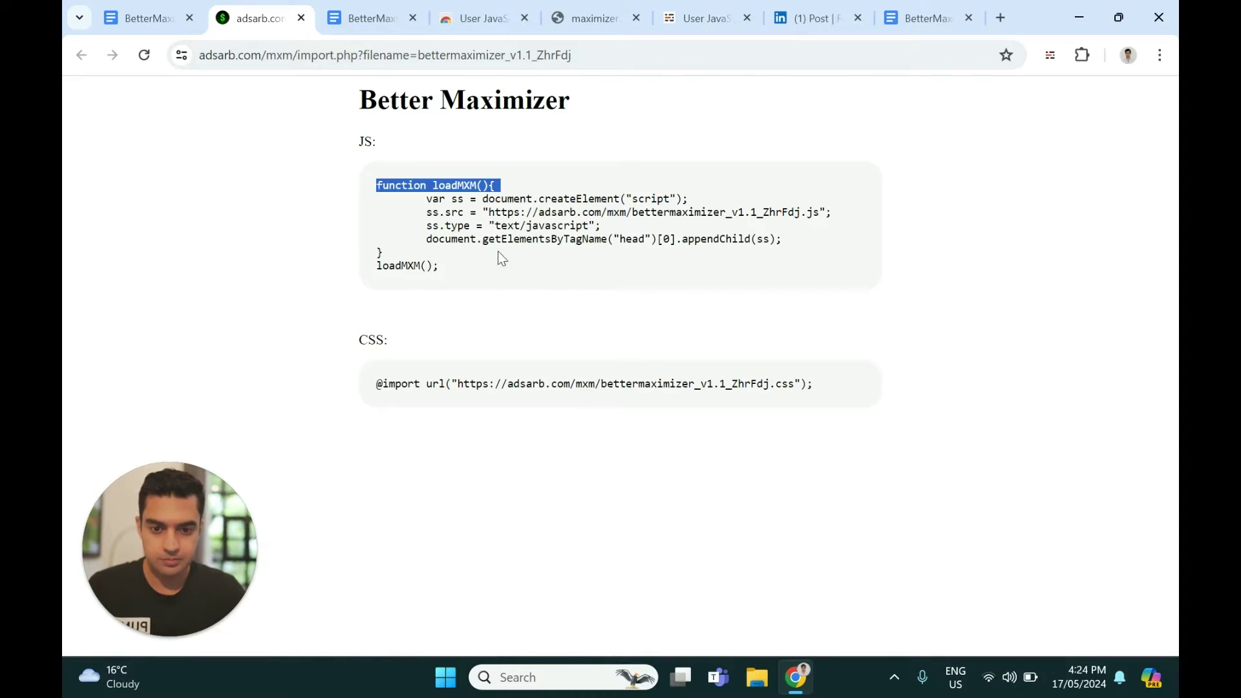
{"action": "left_click_drag", "start_coordinate": [452, 266], "coordinate": [343, 172]}
{"action": "key", "text": "ctrl+c"}
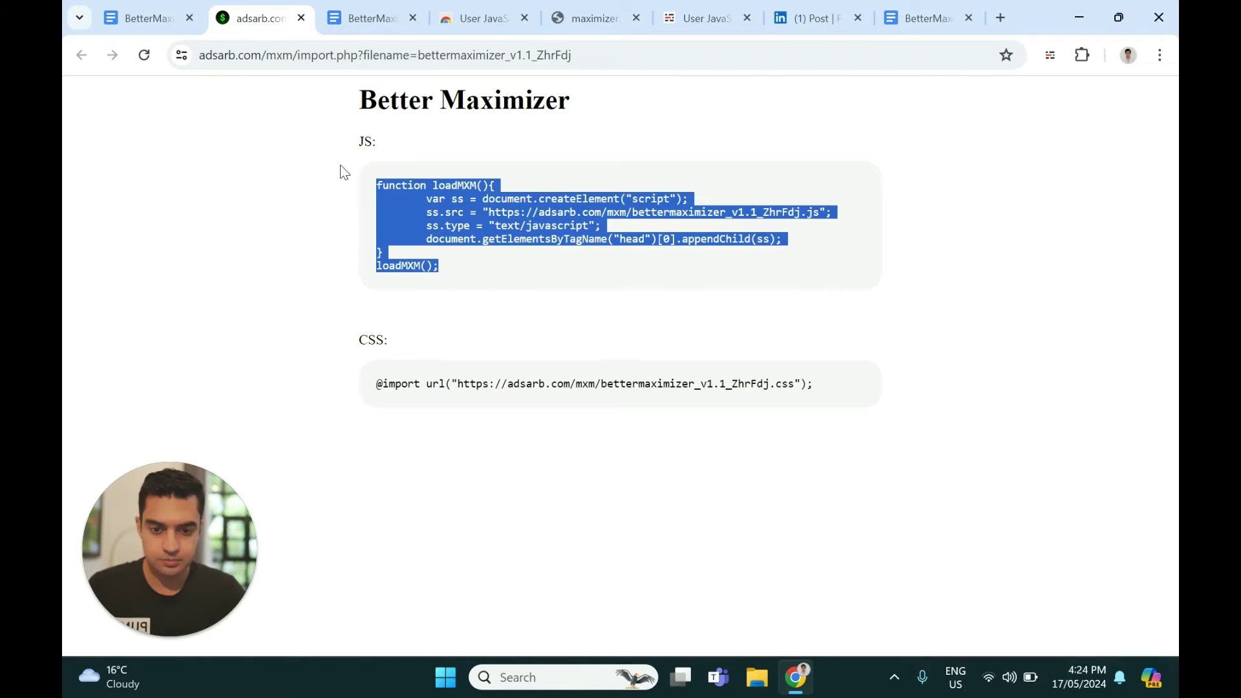
{"action": "left_click", "coordinate": [599, 9]}
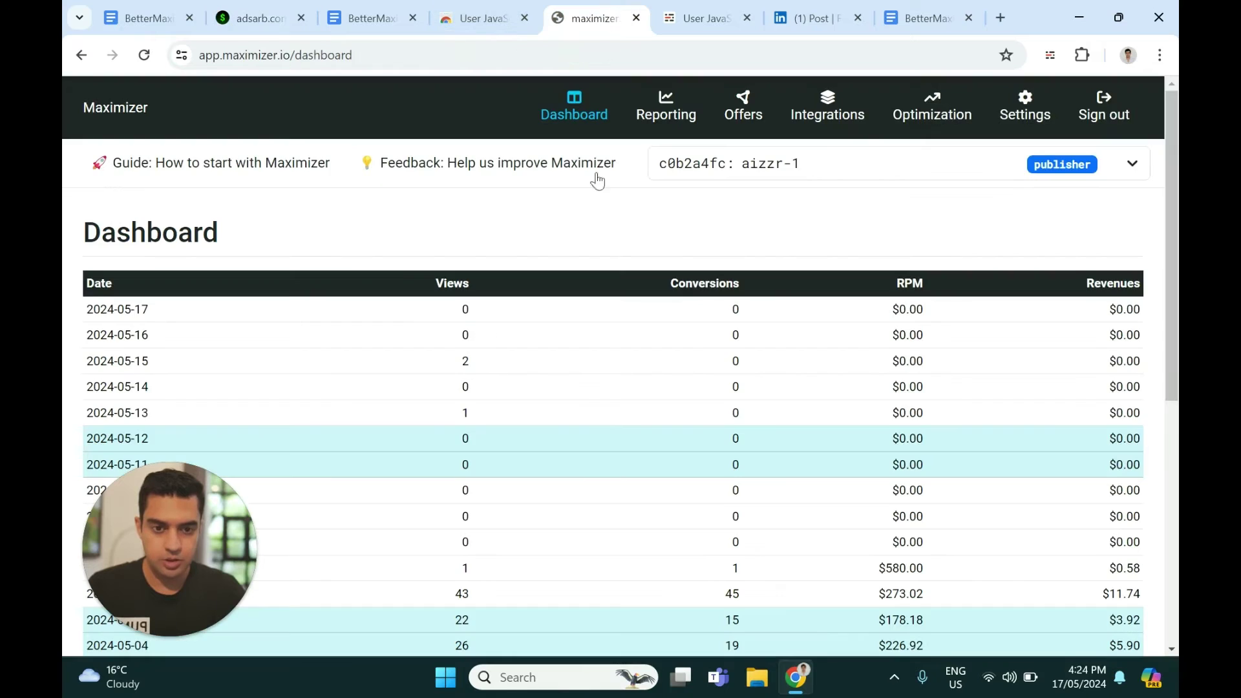
{"action": "left_click", "coordinate": [686, 8]}
{"action": "left_click", "coordinate": [493, 132]}
{"action": "key", "text": "ctrl+v"}
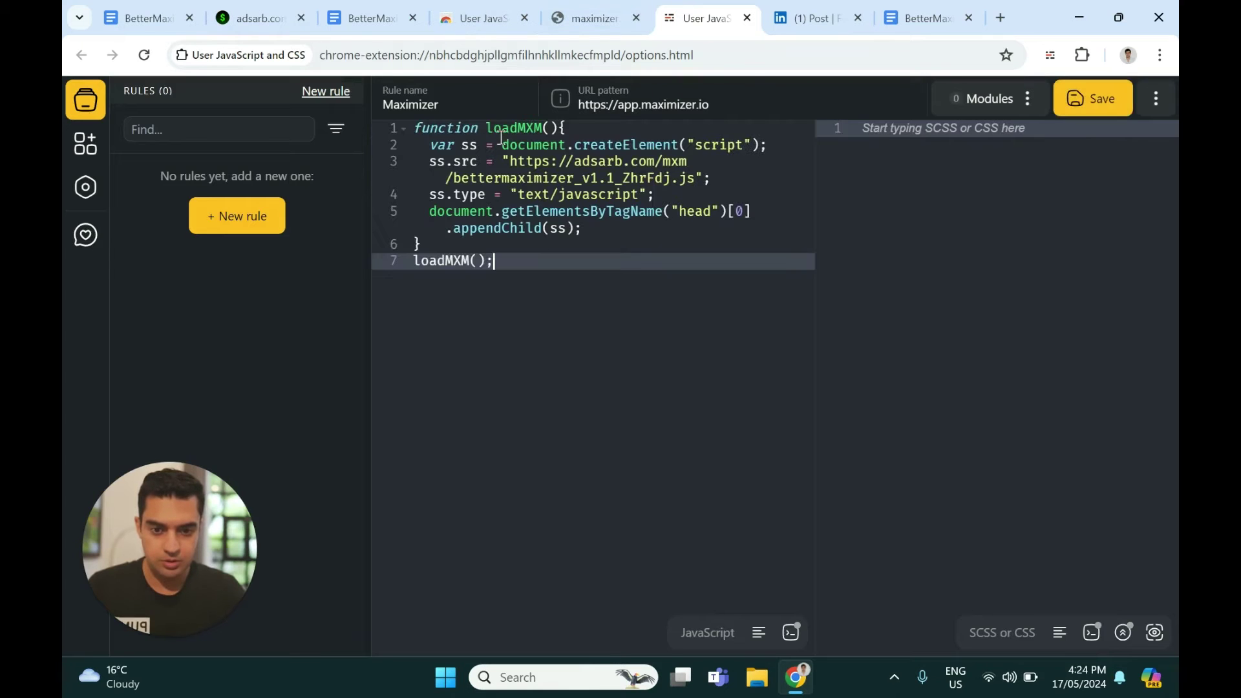
{"action": "left_click", "coordinate": [163, 5]}
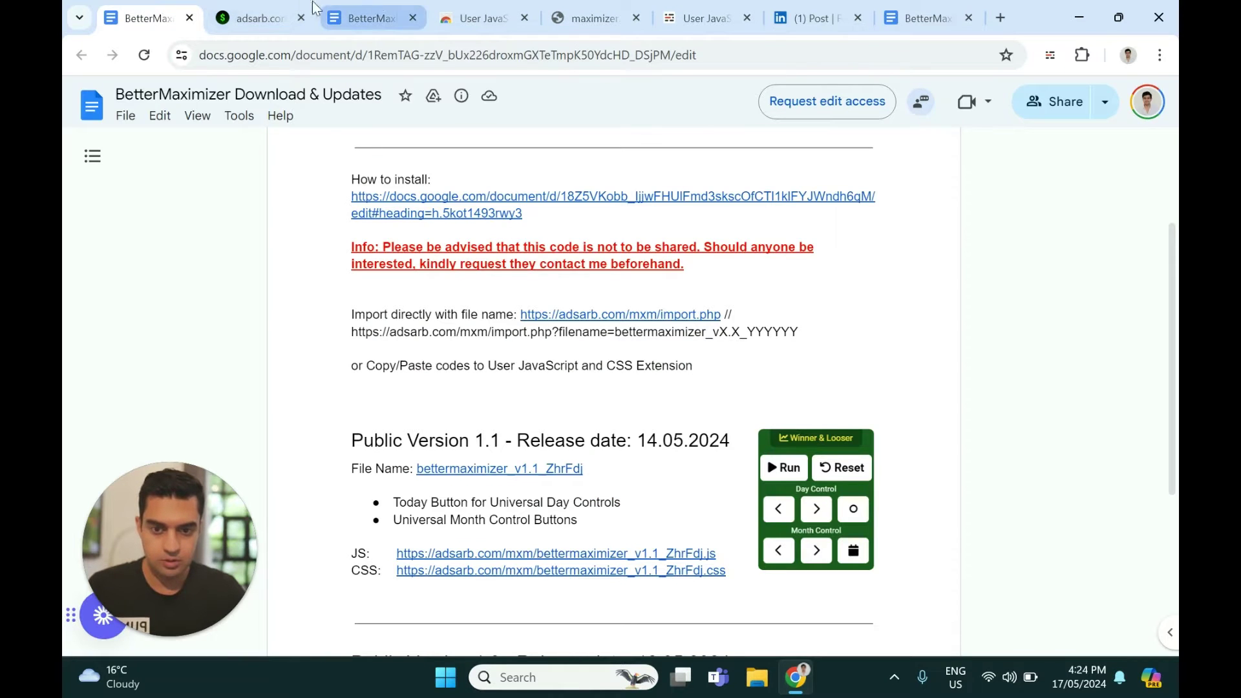
{"action": "left_click", "coordinate": [251, 9]}
{"action": "triple_click", "coordinate": [462, 384]}
{"action": "key", "text": "ctrl+c"}
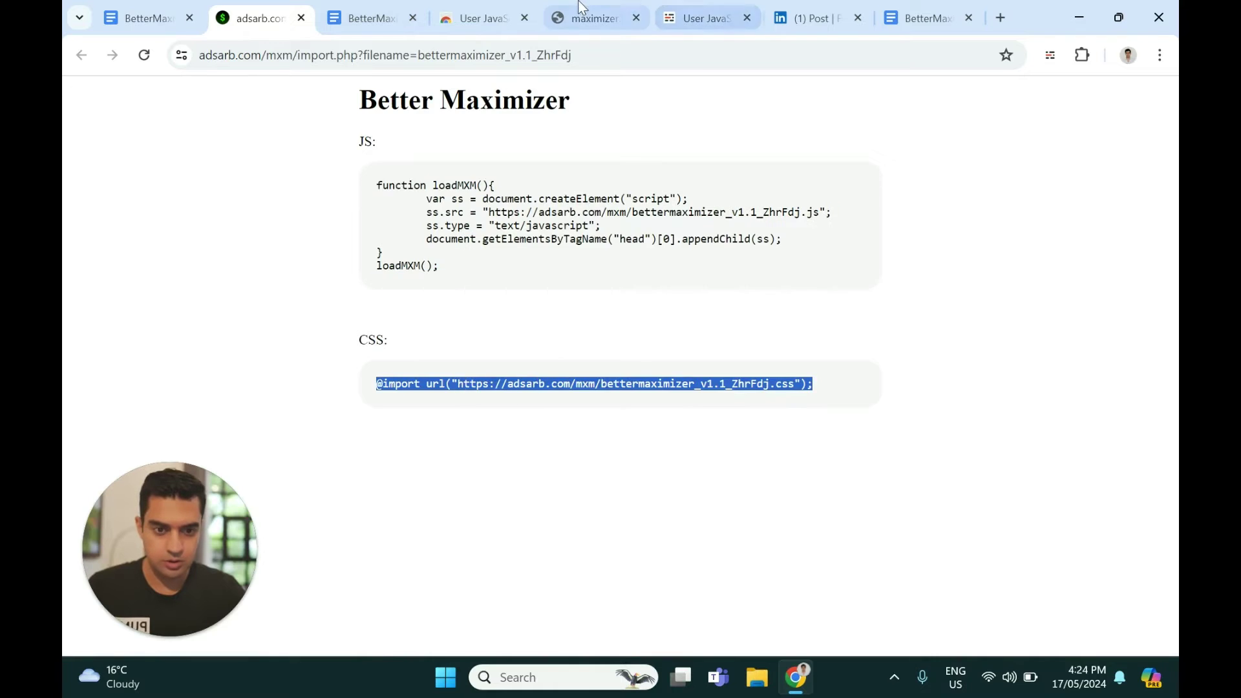
{"action": "left_click", "coordinate": [592, 17]}
{"action": "left_click", "coordinate": [703, 18]}
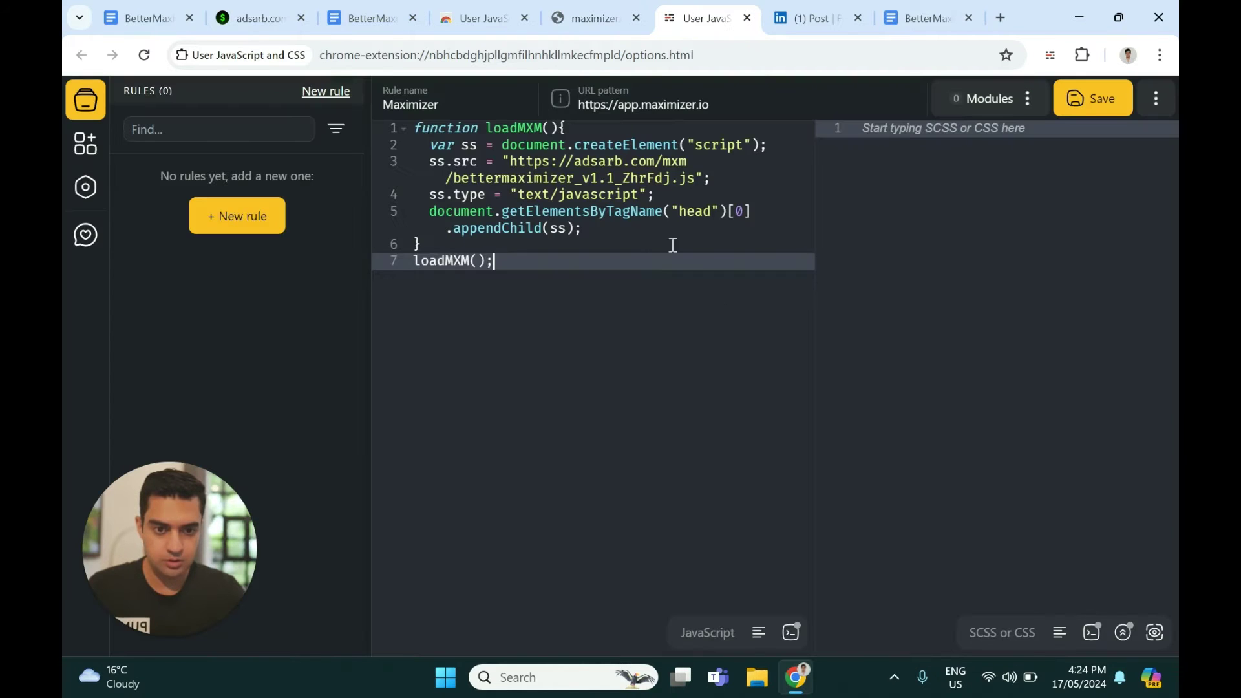
{"action": "left_click", "coordinate": [886, 128]}
{"action": "key", "text": "ctrl+v"}
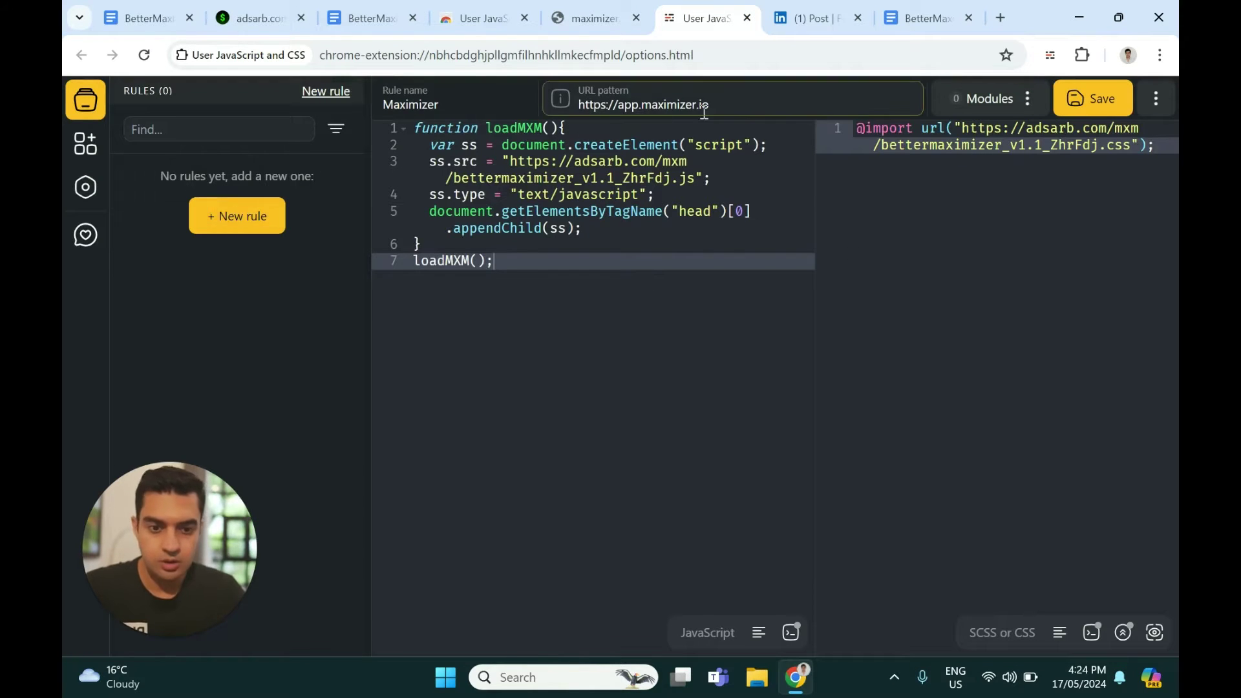
{"action": "left_click", "coordinate": [1097, 102]}
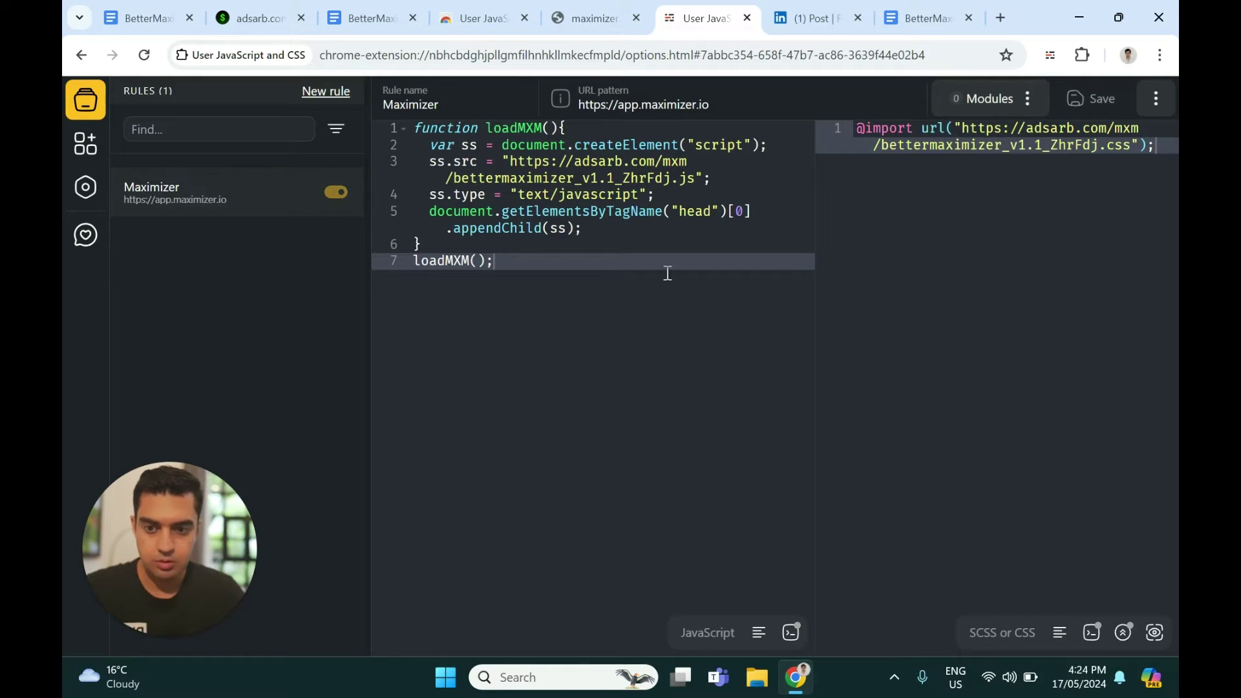
Step: Reload the Maximizer dashboard to apply the rule and look through the BetterMaximizer shortcut panel
{"action": "left_click", "coordinate": [608, 8]}
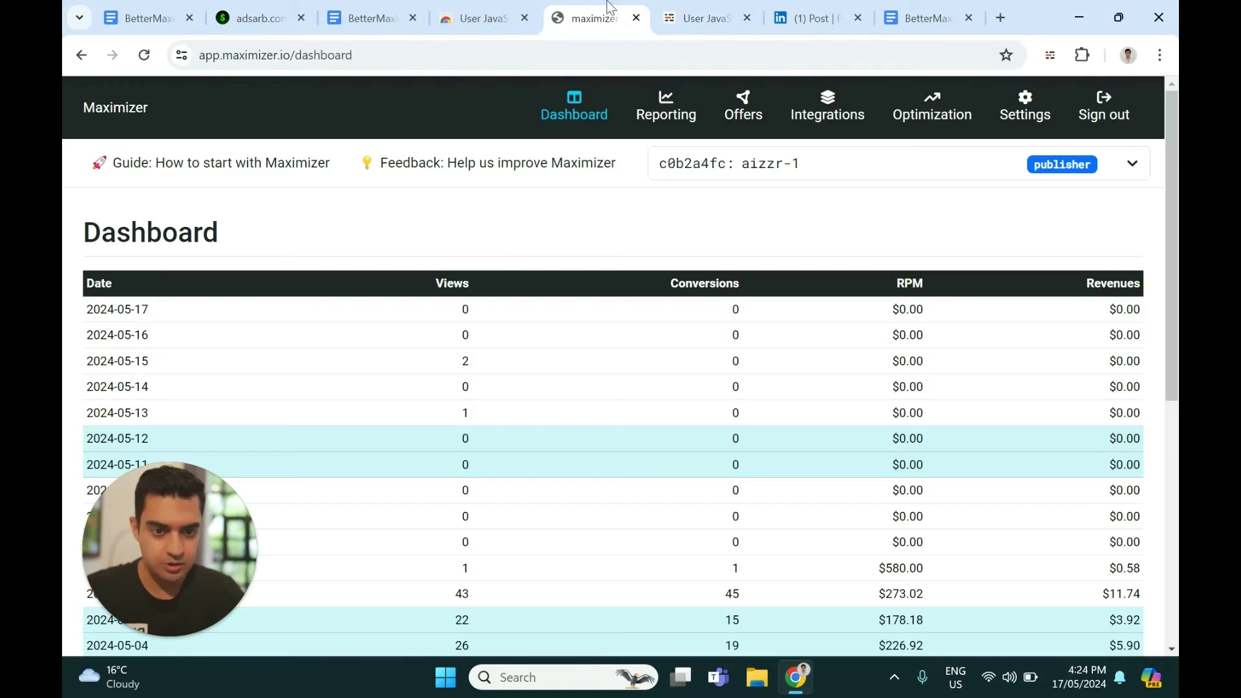
{"action": "left_click", "coordinate": [148, 57]}
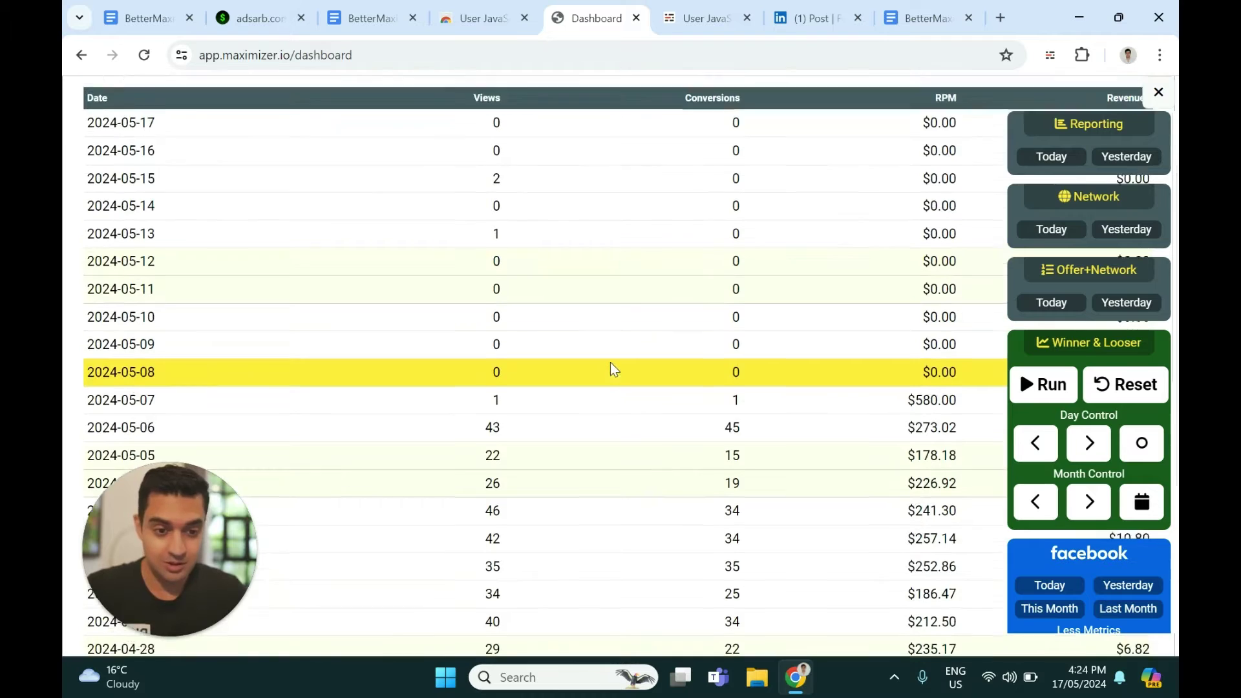
{"action": "scroll", "coordinate": [1099, 401], "scroll_direction": "down", "scroll_amount": 5}
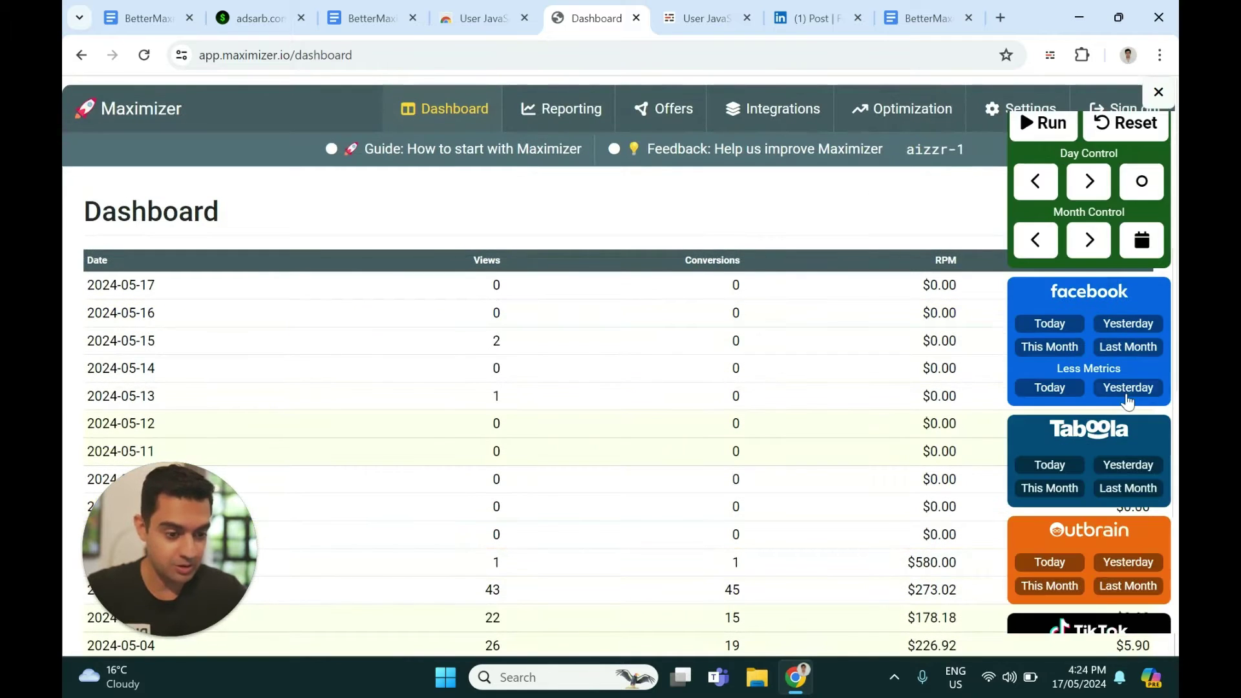
{"action": "scroll", "coordinate": [1126, 401], "scroll_direction": "down", "scroll_amount": 2}
{"action": "scroll", "coordinate": [1098, 407], "scroll_direction": "up", "scroll_amount": 2}
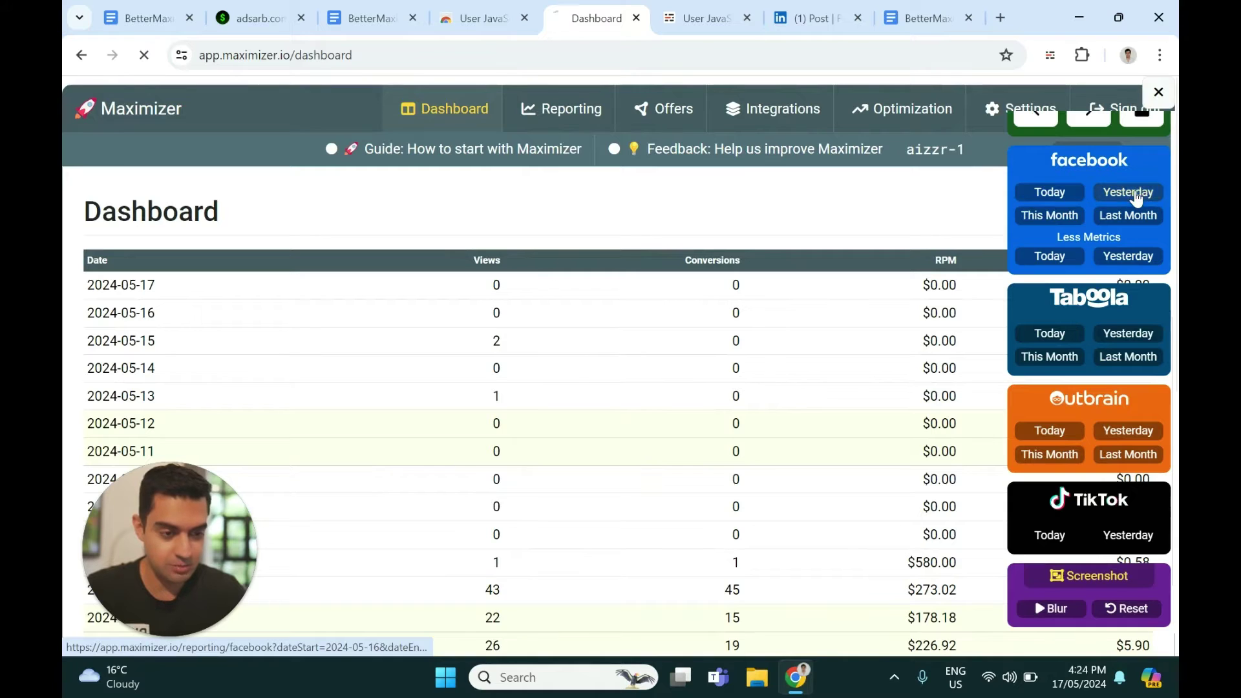
Step: Open the Facebook report for yesterday and for today using the BetterMaximizer shortcuts
{"action": "left_click", "coordinate": [1136, 194]}
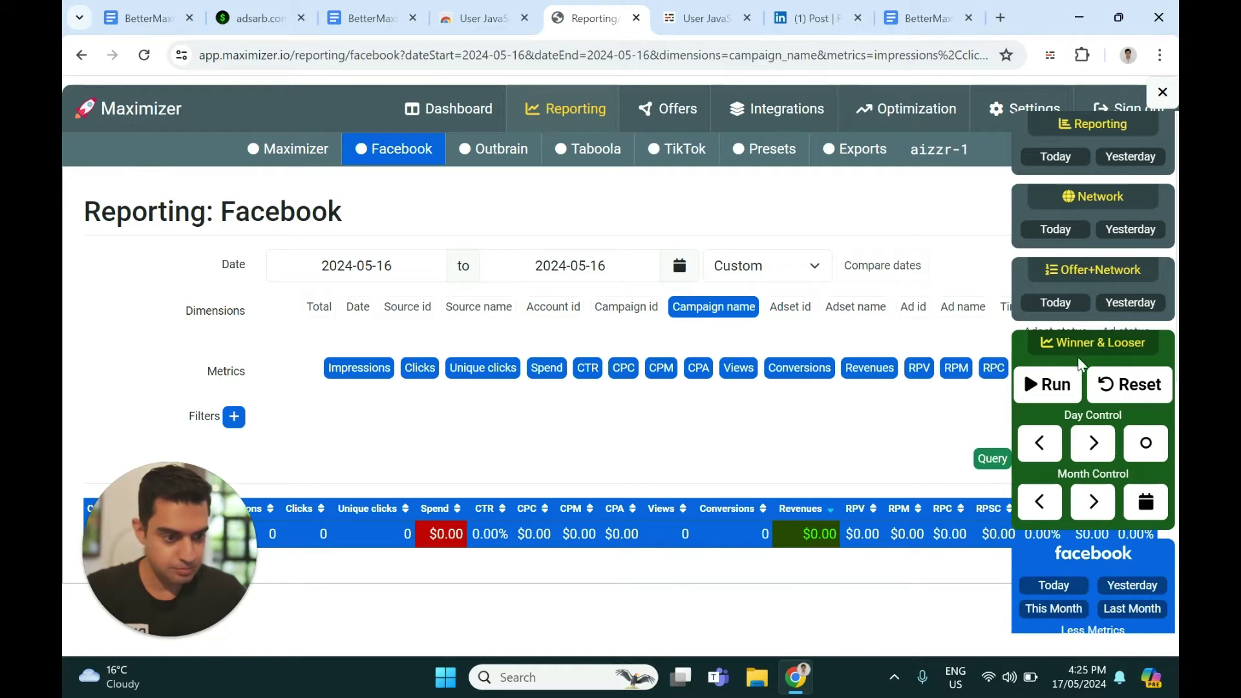
{"action": "scroll", "coordinate": [1102, 303], "scroll_direction": "down", "scroll_amount": 4}
{"action": "scroll", "coordinate": [1102, 304], "scroll_direction": "down", "scroll_amount": 3}
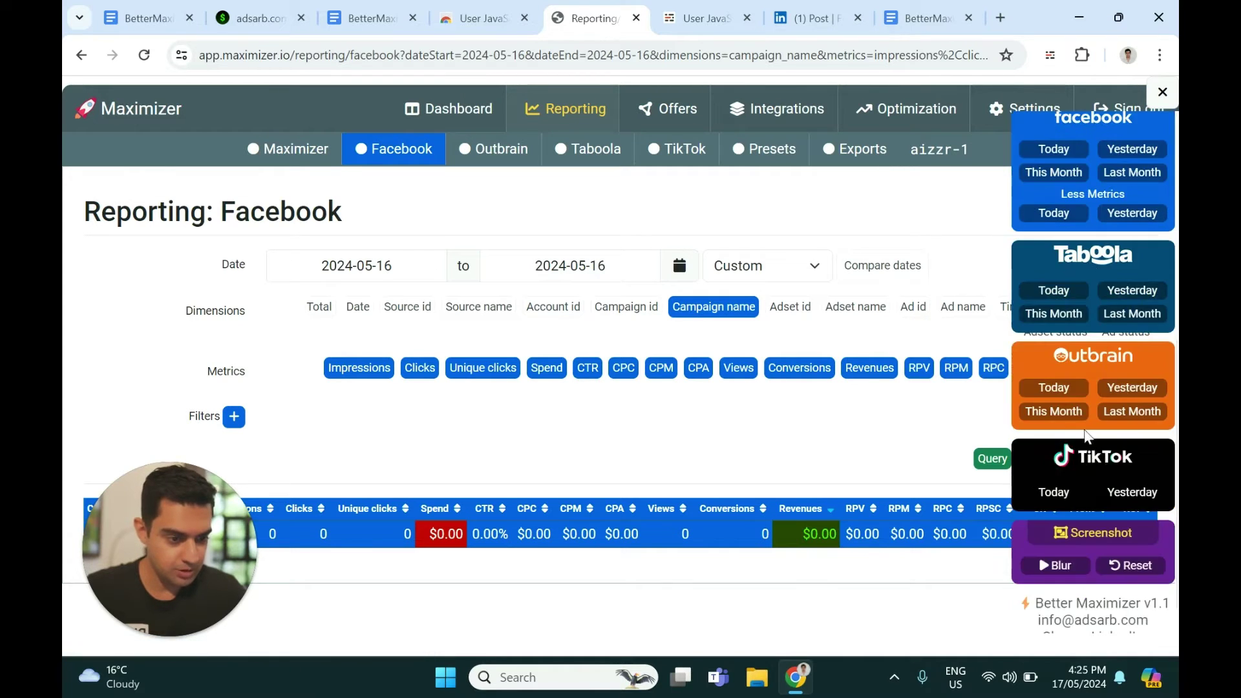
{"action": "scroll", "coordinate": [1104, 394], "scroll_direction": "up", "scroll_amount": 4}
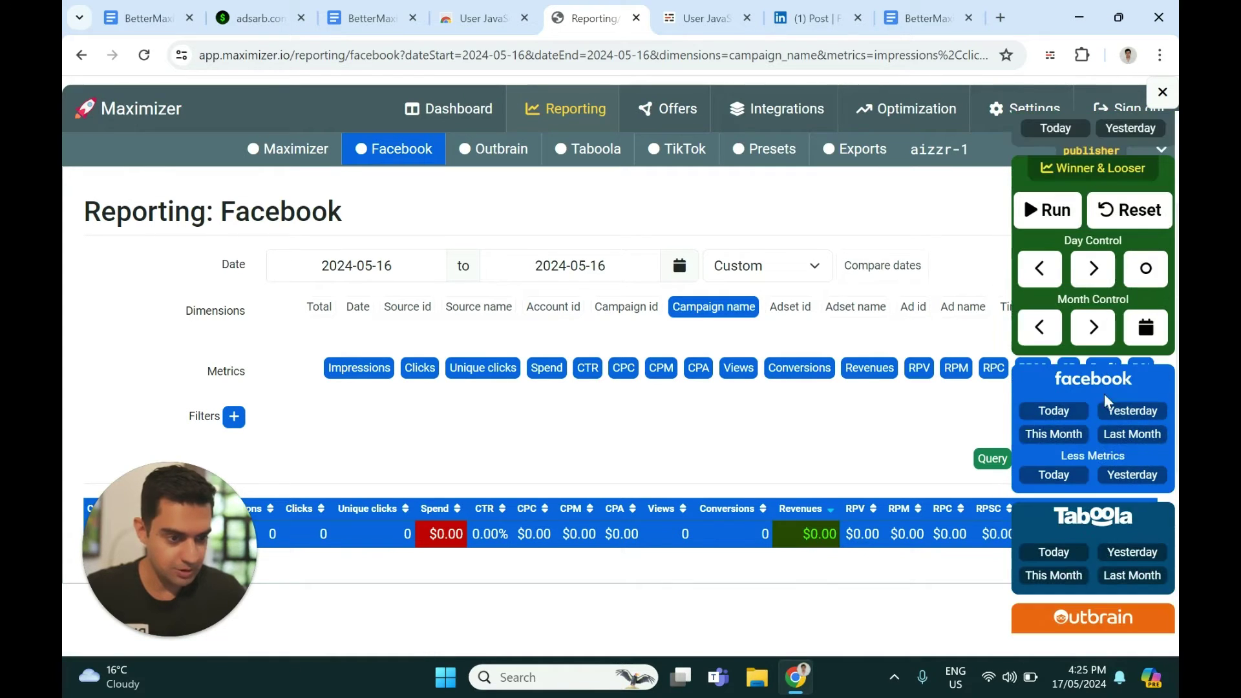
{"action": "left_click", "coordinate": [1054, 414]}
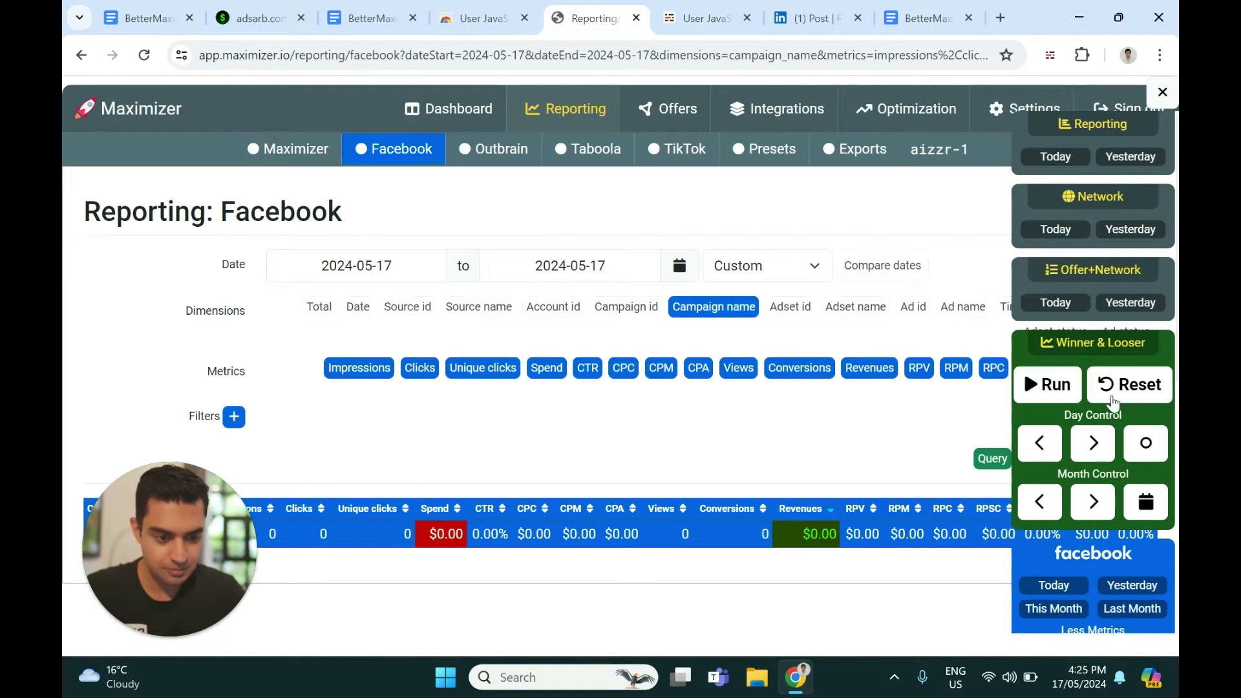
Step: Change the active publisher account to two other aizzr accounts in turn, leaving the second one selected
{"action": "left_click", "coordinate": [951, 157]}
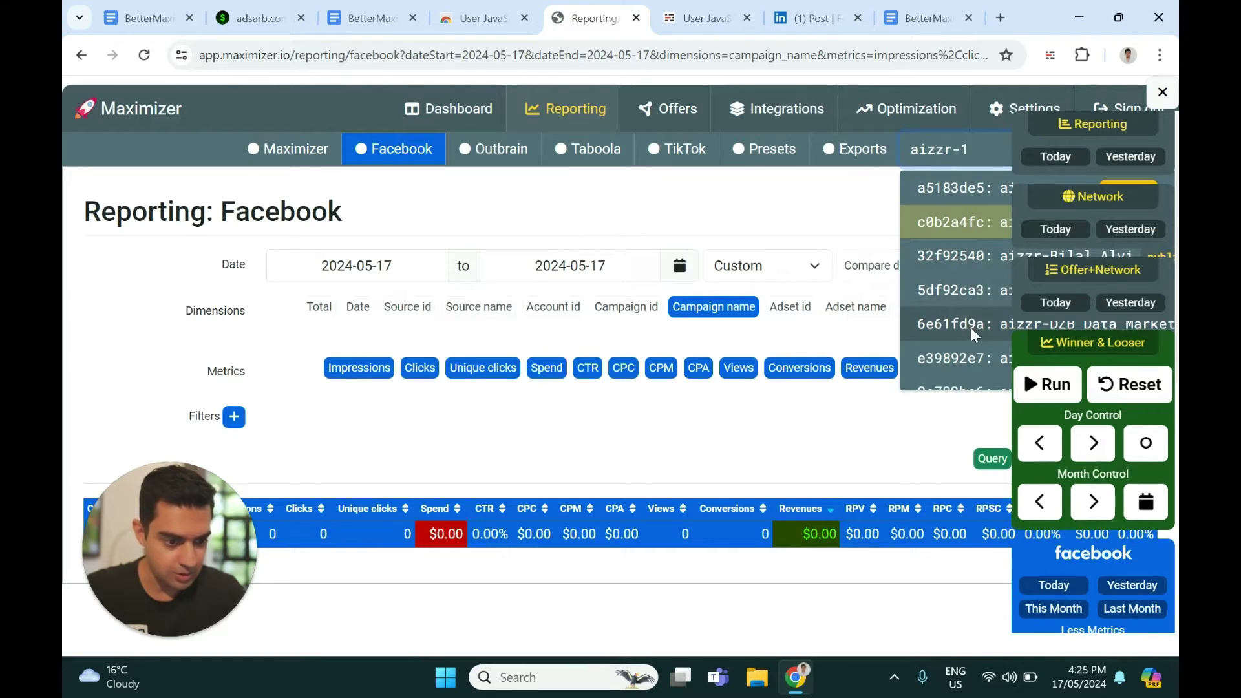
{"action": "scroll", "coordinate": [976, 333], "scroll_direction": "down", "scroll_amount": 1}
{"action": "left_click", "coordinate": [983, 308]}
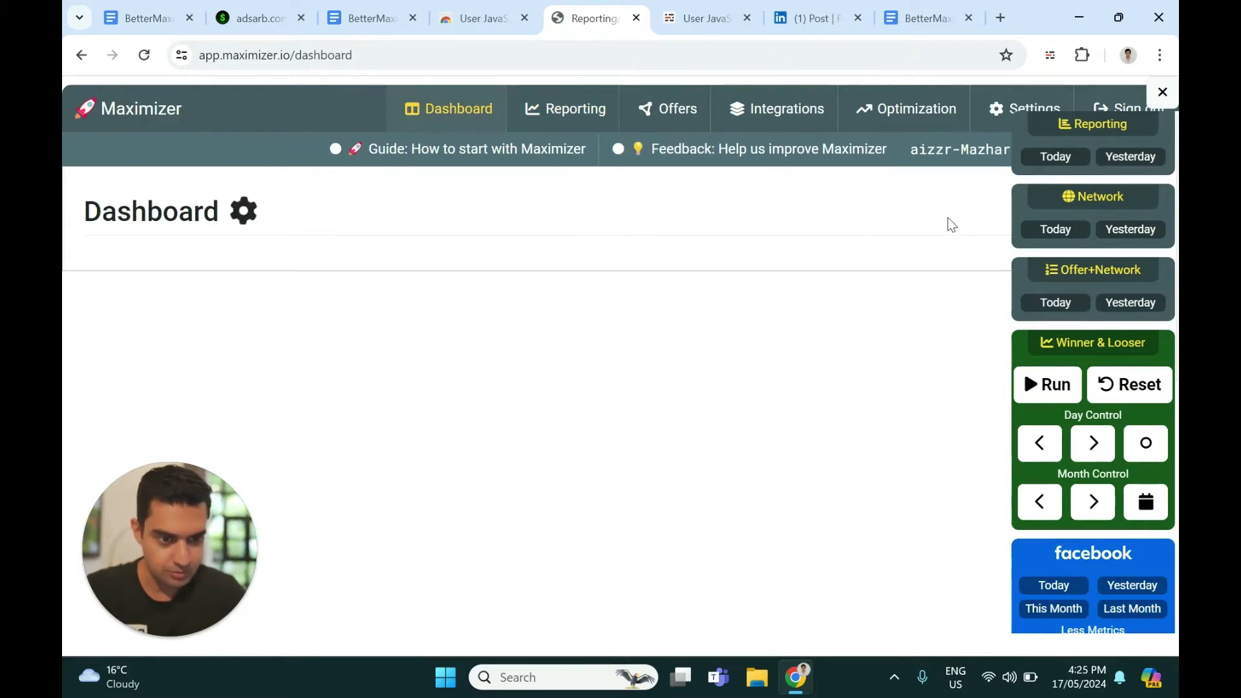
{"action": "left_click", "coordinate": [975, 150]}
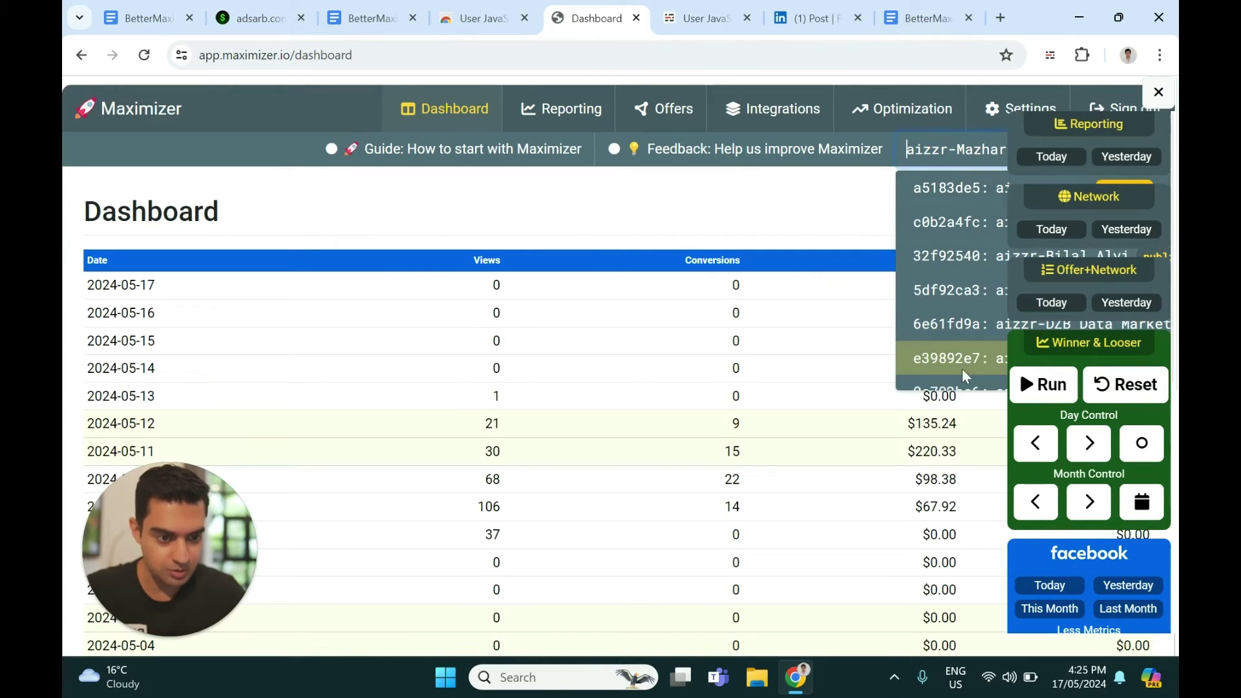
{"action": "scroll", "coordinate": [962, 368], "scroll_direction": "down", "scroll_amount": 1}
{"action": "left_click", "coordinate": [965, 370]}
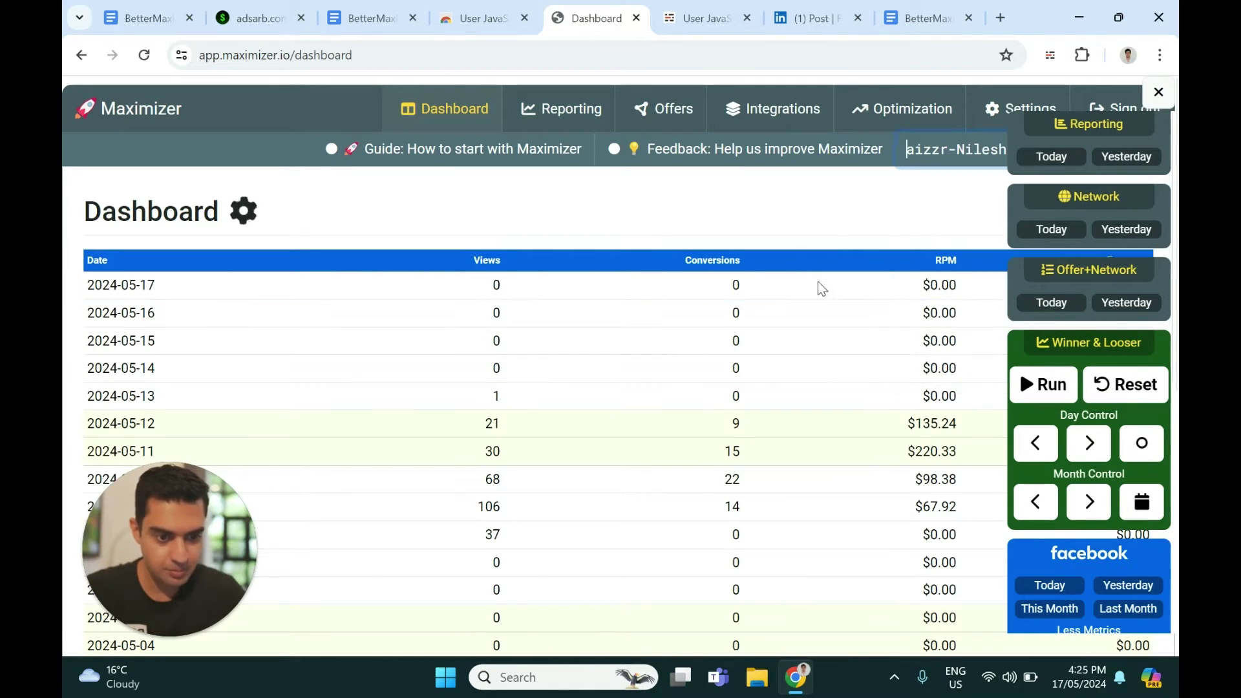
Step: Open yesterday's Facebook report for the selected account through the BetterMaximizer shortcut and view its campaign table
{"action": "left_click", "coordinate": [1099, 375]}
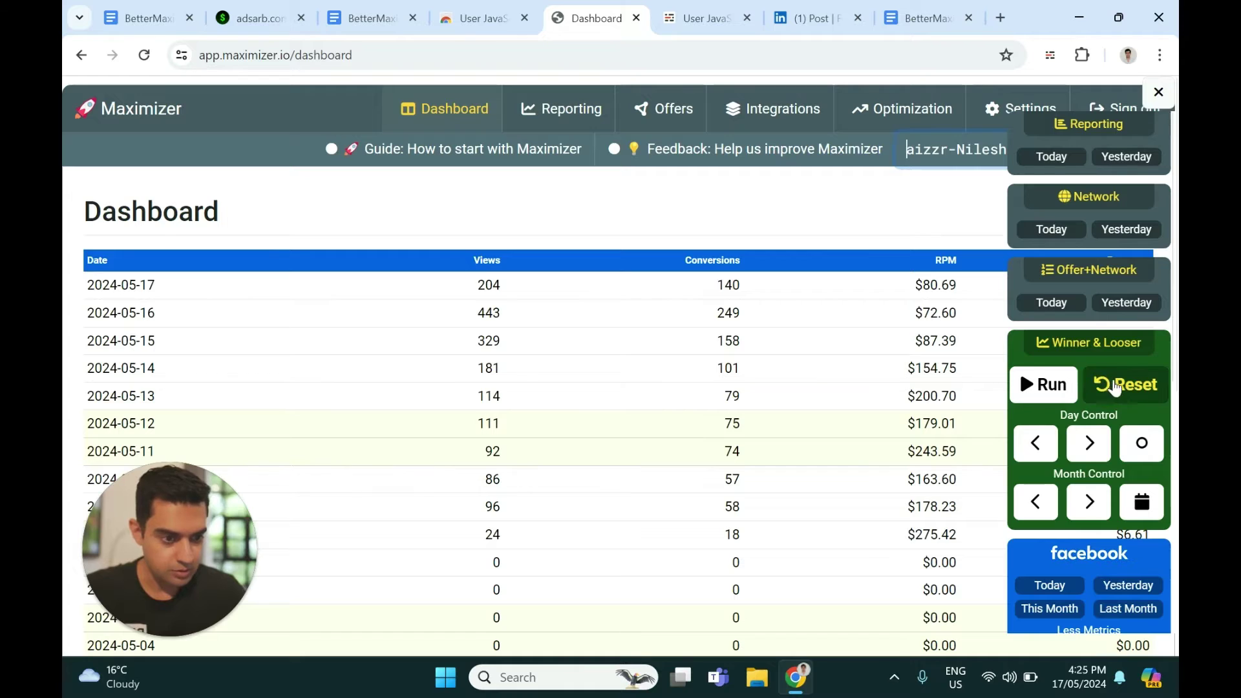
{"action": "scroll", "coordinate": [1096, 388], "scroll_direction": "down", "scroll_amount": 3}
{"action": "left_click", "coordinate": [1127, 411]}
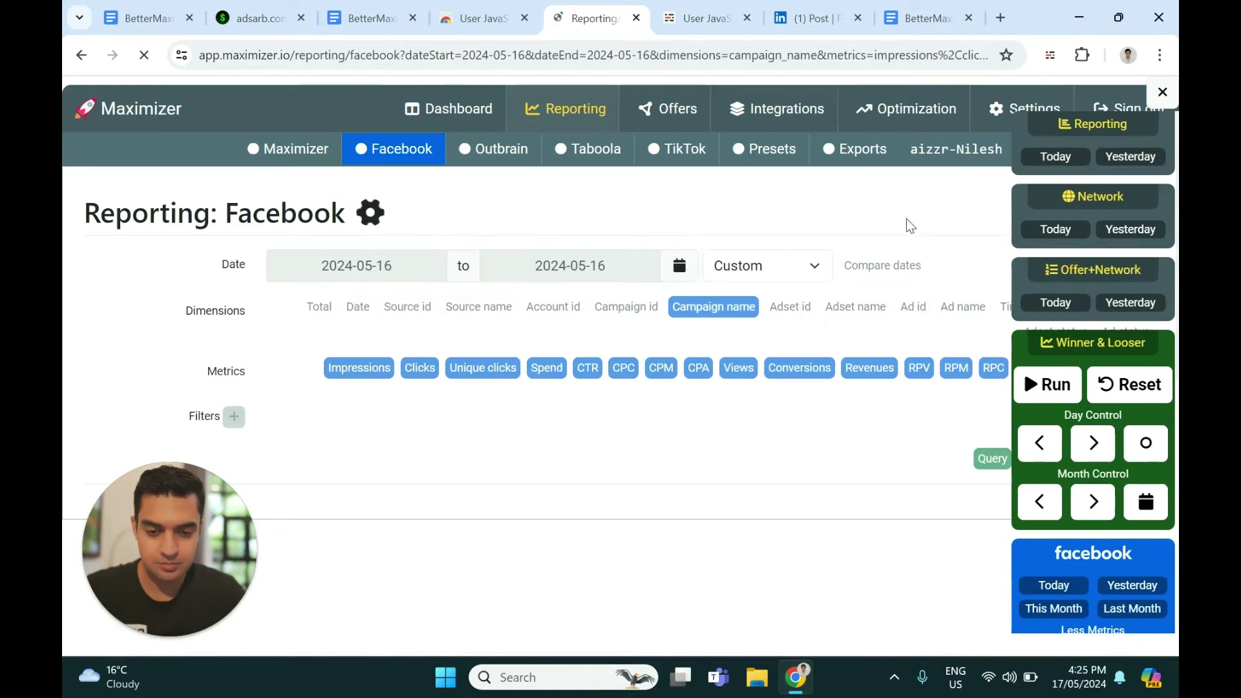
{"action": "scroll", "coordinate": [778, 395], "scroll_direction": "down", "scroll_amount": 1}
{"action": "scroll", "coordinate": [777, 395], "scroll_direction": "down", "scroll_amount": 1}
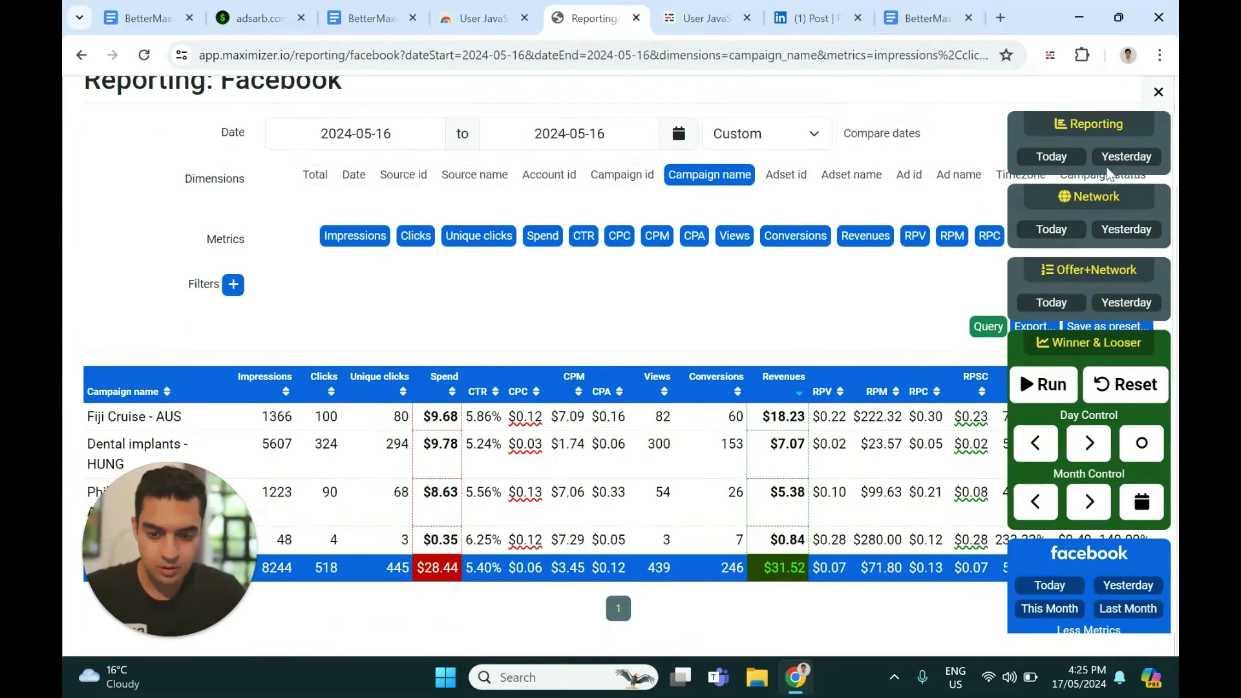
Step: Hide the BetterMaximizer shortcut panel and examine the revenue and profit totals of the Facebook campaign table
{"action": "left_click", "coordinate": [1161, 97]}
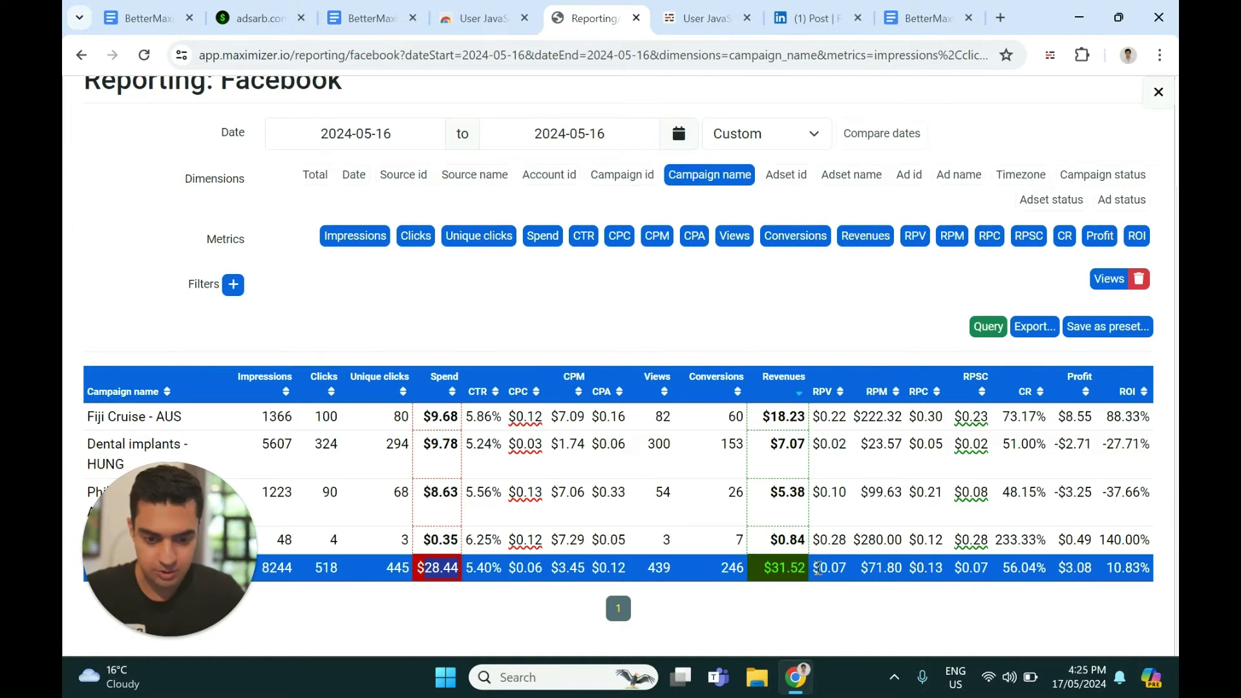
{"action": "left_click_drag", "start_coordinate": [763, 568], "coordinate": [782, 570]}
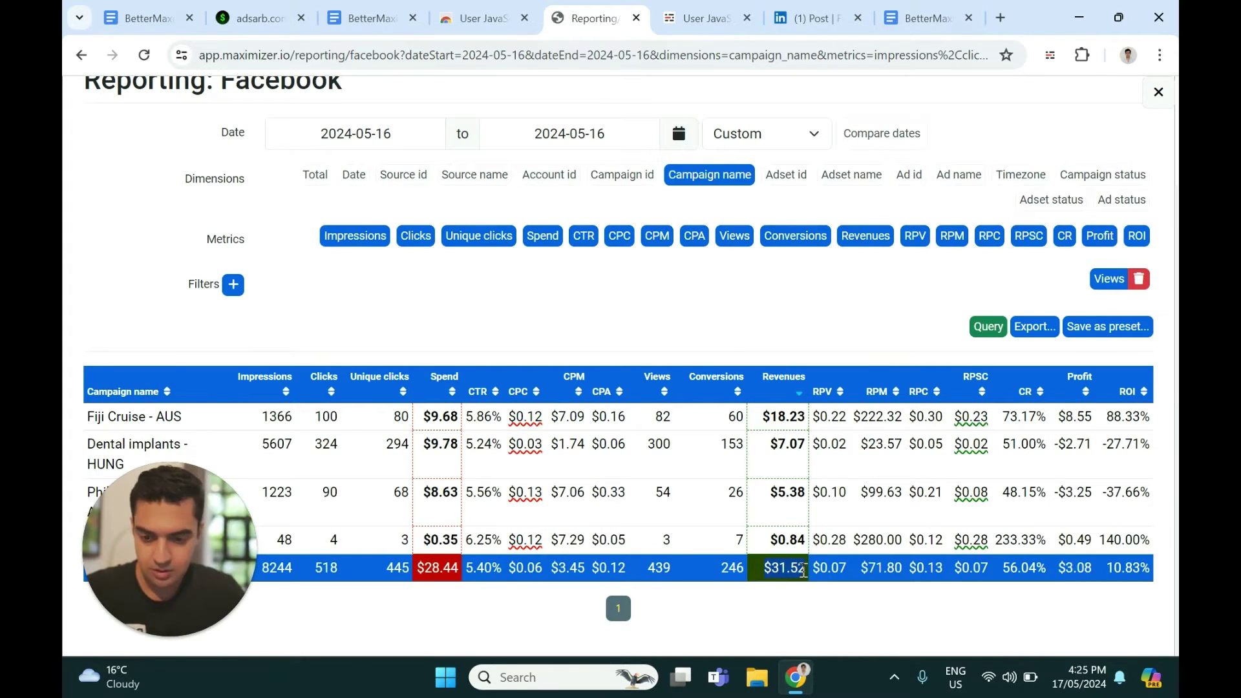
{"action": "left_click", "coordinate": [1072, 571]}
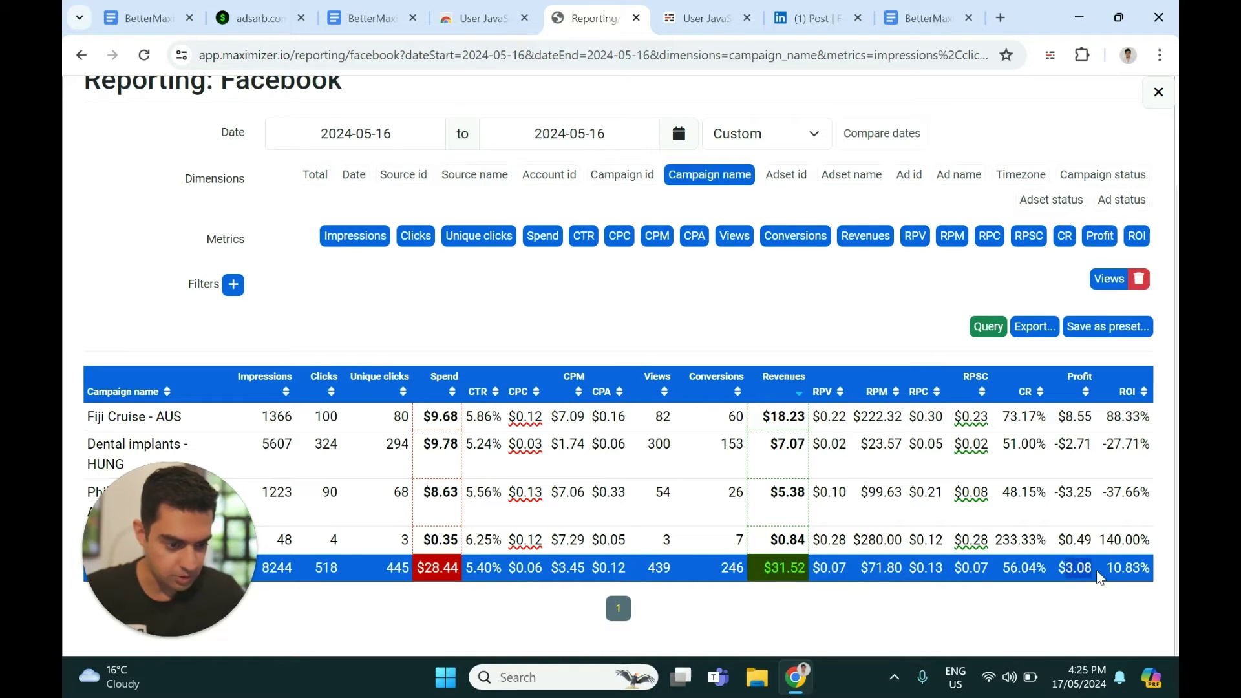
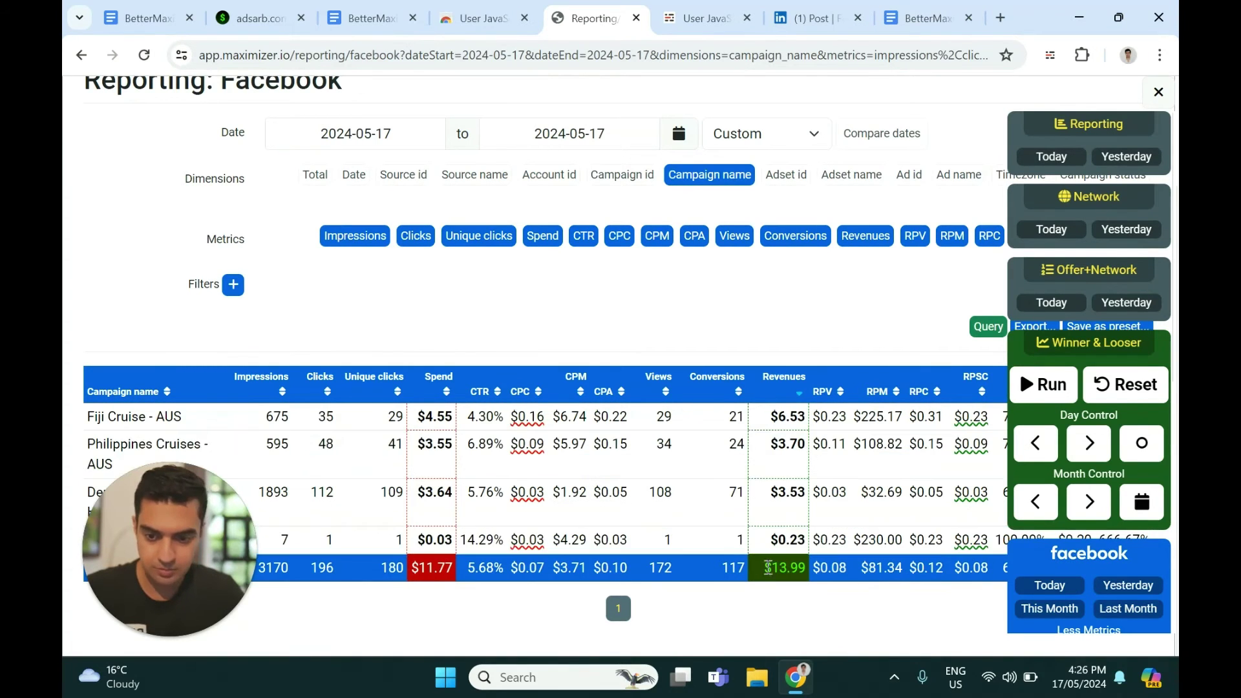
Step: Switch the active publisher account to the third aizzr account in the account list
{"action": "scroll", "coordinate": [894, 255], "scroll_direction": "up", "scroll_amount": 2}
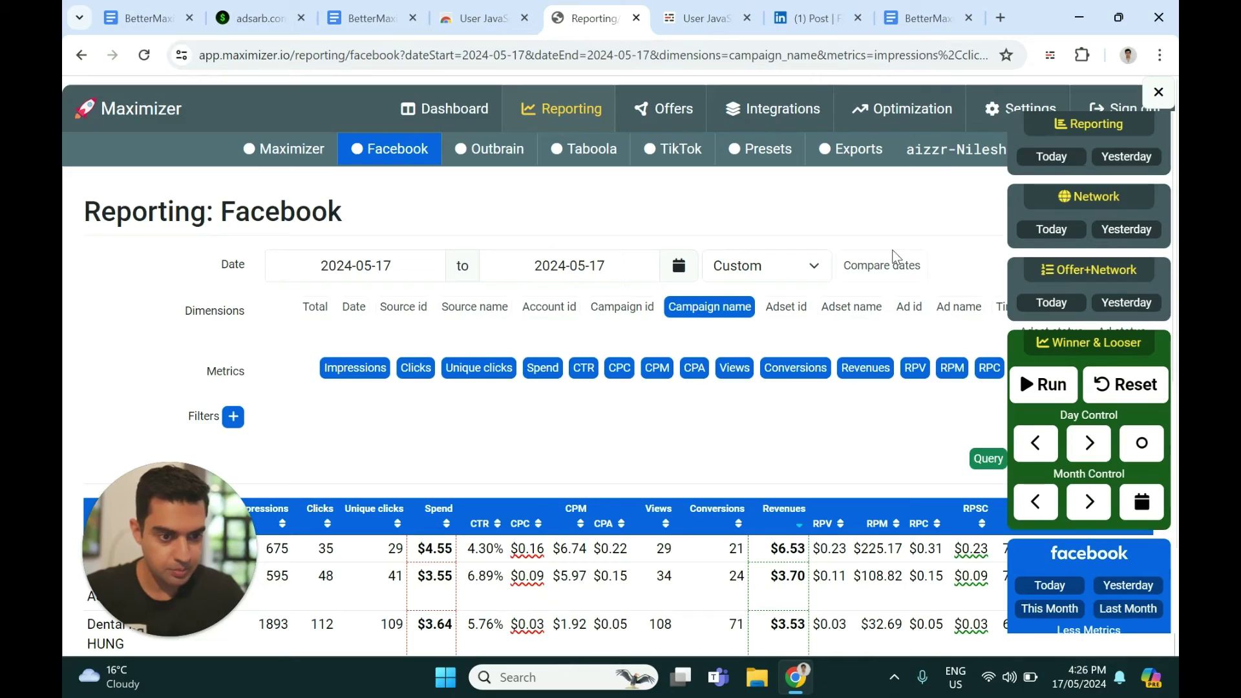
{"action": "left_click", "coordinate": [940, 150]}
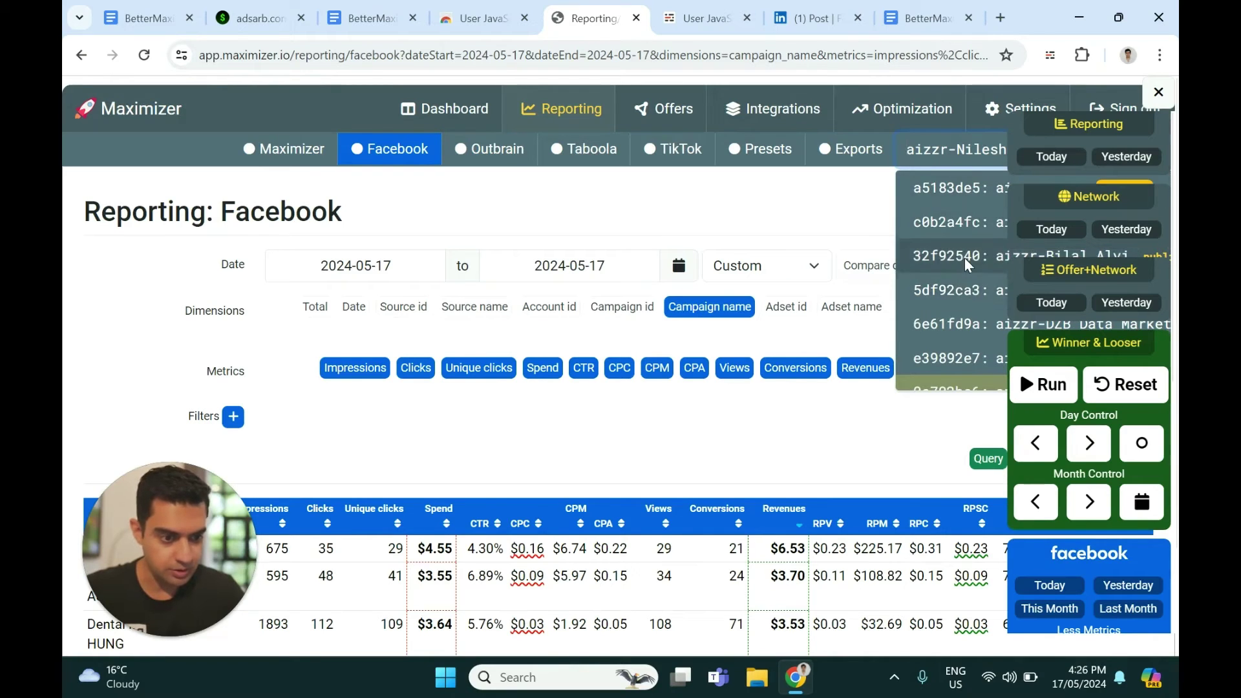
{"action": "left_click", "coordinate": [965, 257]}
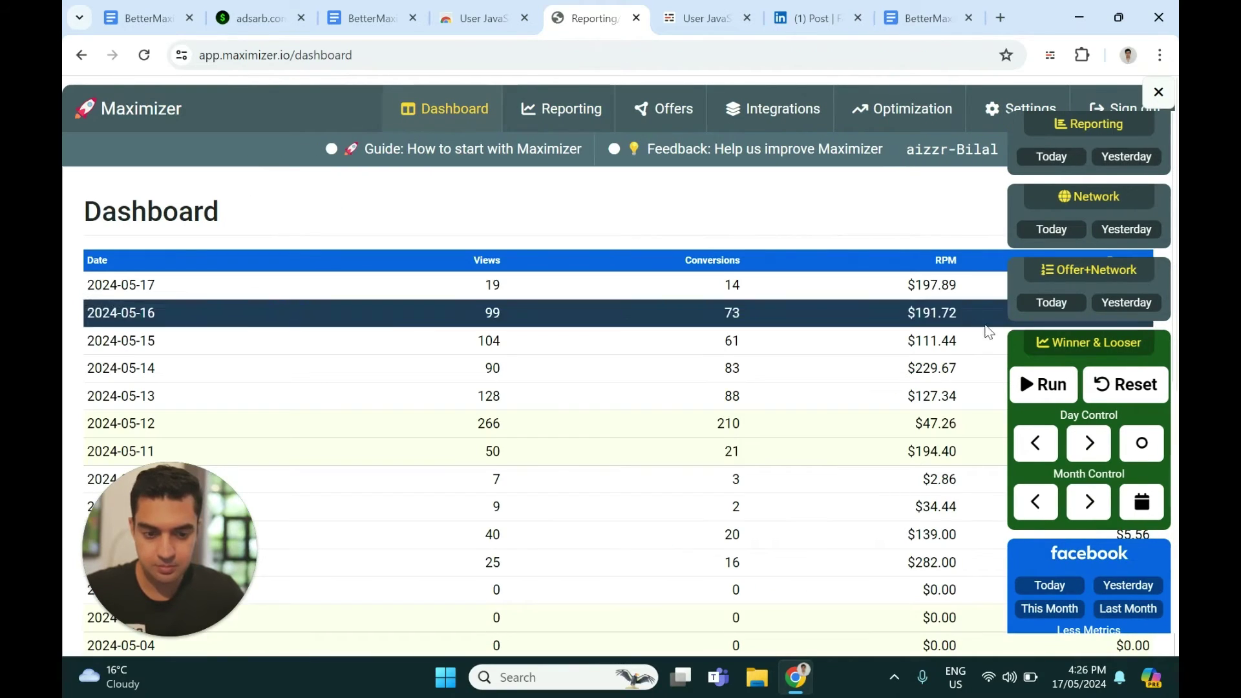
Step: Open this month's Facebook report through the BetterMaximizer shortcut and examine its daily spend and revenue table
{"action": "scroll", "coordinate": [1112, 452], "scroll_direction": "down", "scroll_amount": 7}
{"action": "scroll", "coordinate": [1143, 465], "scroll_direction": "up", "scroll_amount": 4}
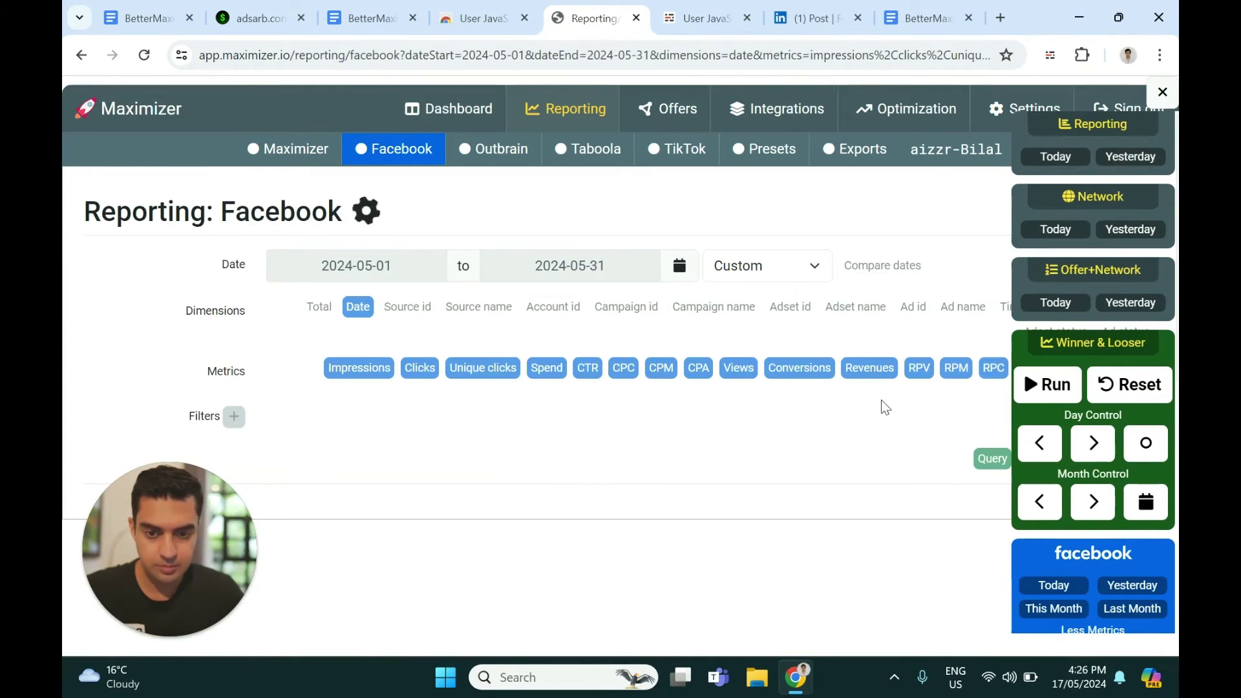
{"action": "scroll", "coordinate": [884, 406], "scroll_direction": "down", "scroll_amount": 4}
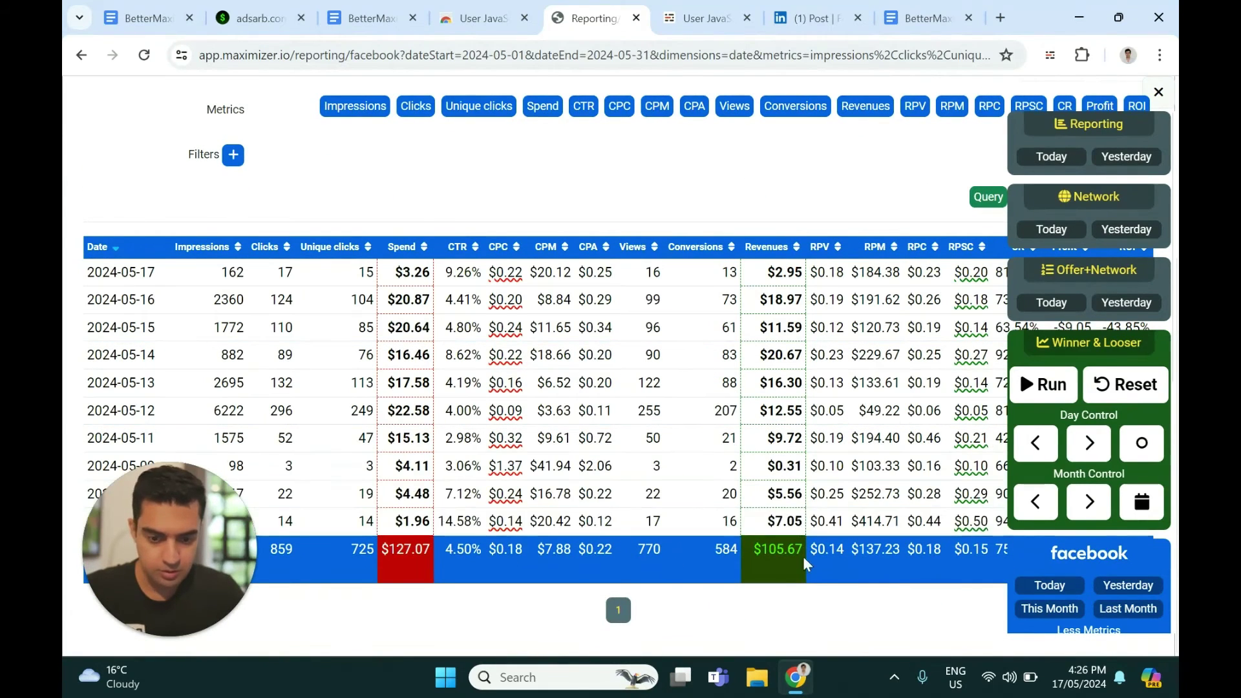
{"action": "scroll", "coordinate": [1121, 343], "scroll_direction": "up", "scroll_amount": 4}
{"action": "scroll", "coordinate": [1121, 338], "scroll_direction": "down", "scroll_amount": 4}
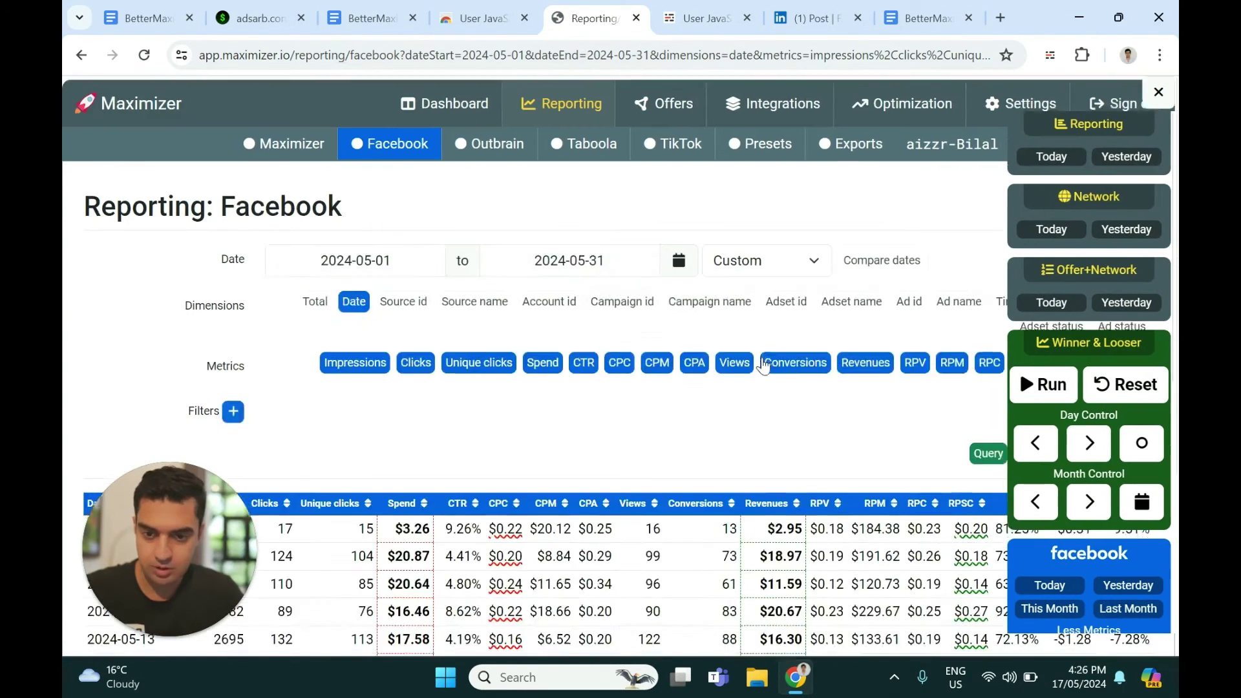
{"action": "scroll", "coordinate": [763, 365], "scroll_direction": "down", "scroll_amount": 4}
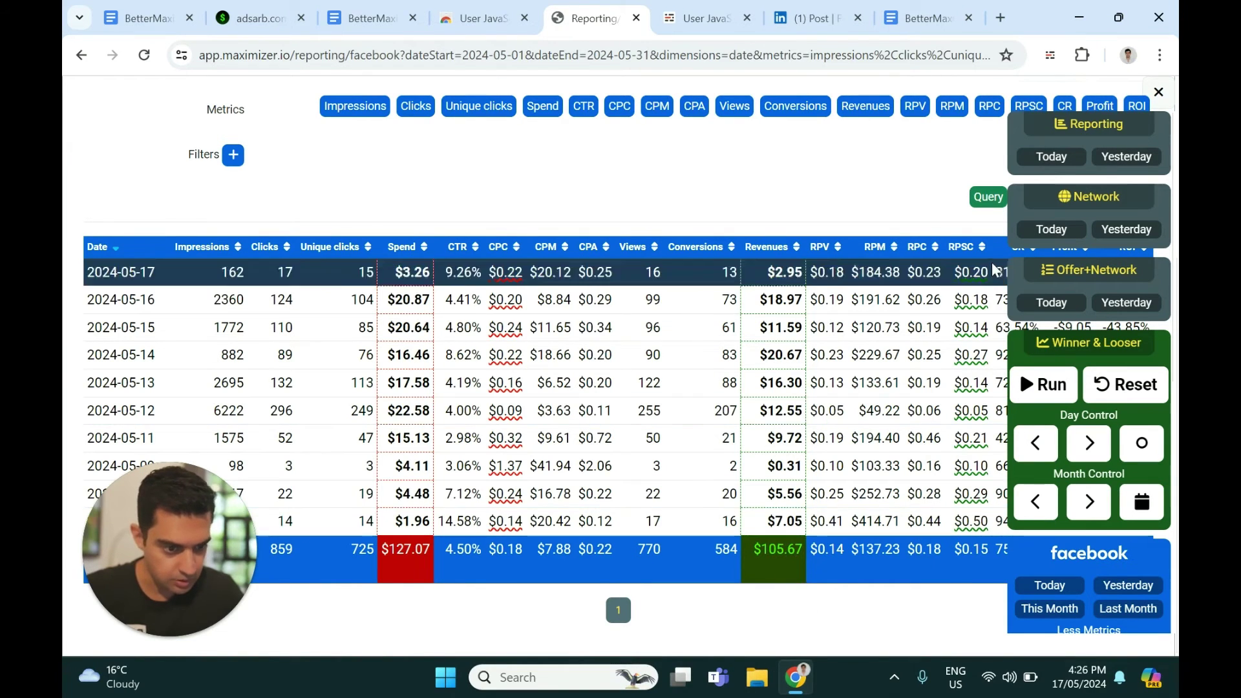
{"action": "scroll", "coordinate": [993, 270], "scroll_direction": "up", "scroll_amount": 4}
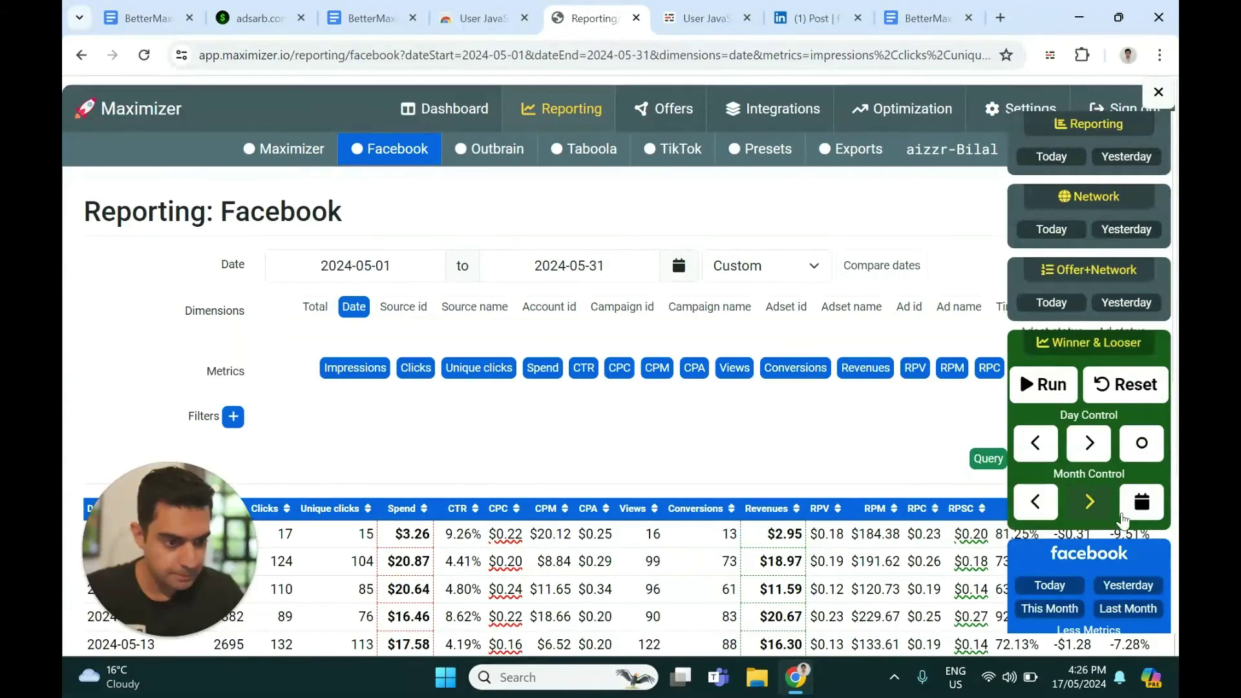
Step: Open yesterday's Taboola report through the BetterMaximizer shortcut
{"action": "scroll", "coordinate": [1123, 517], "scroll_direction": "down", "scroll_amount": 6}
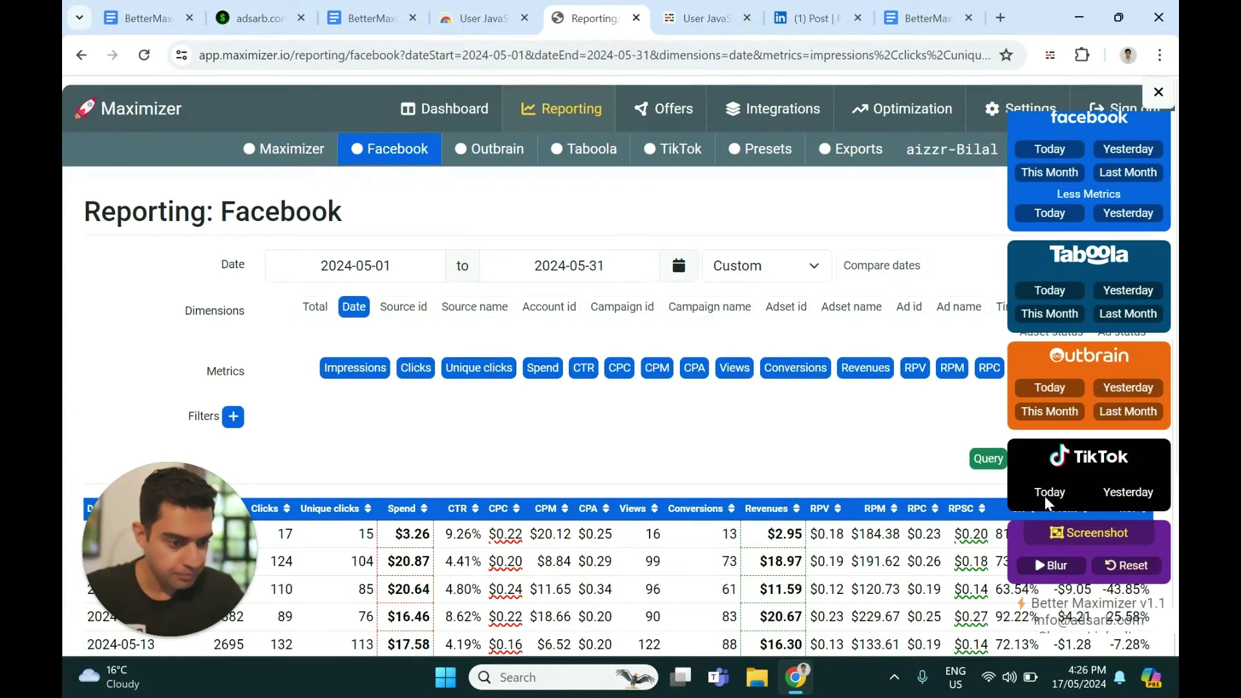
{"action": "scroll", "coordinate": [1138, 372], "scroll_direction": "up", "scroll_amount": 2}
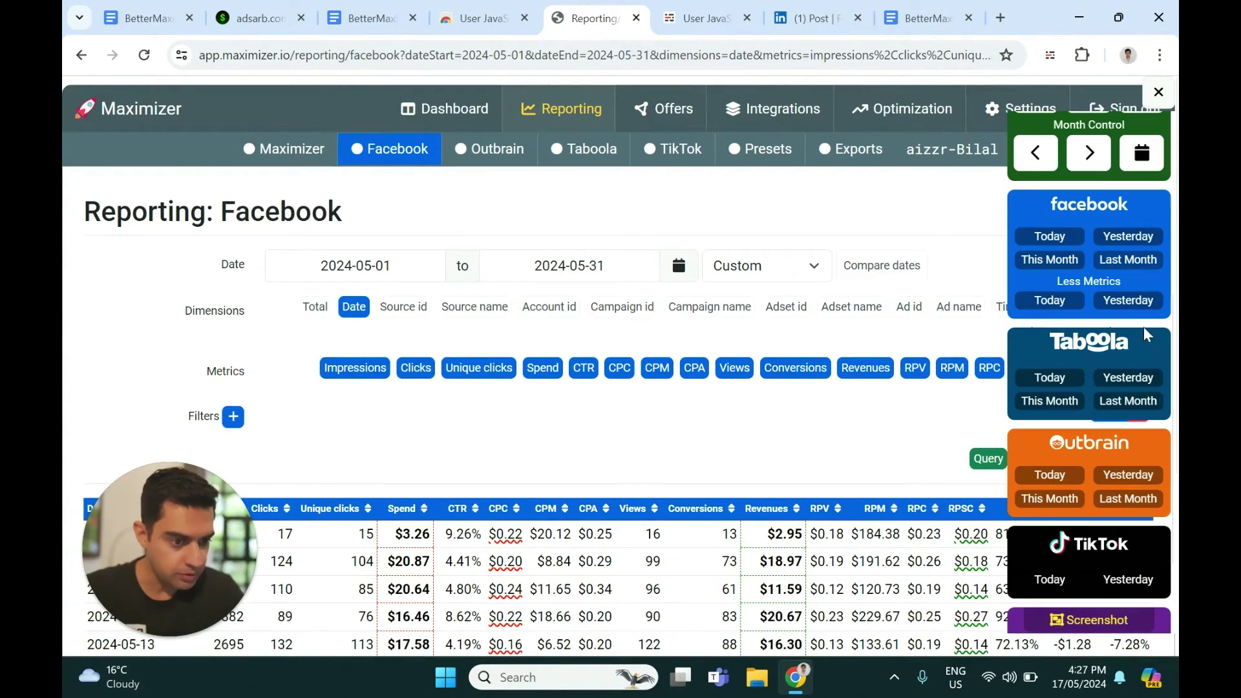
{"action": "left_click", "coordinate": [1147, 382]}
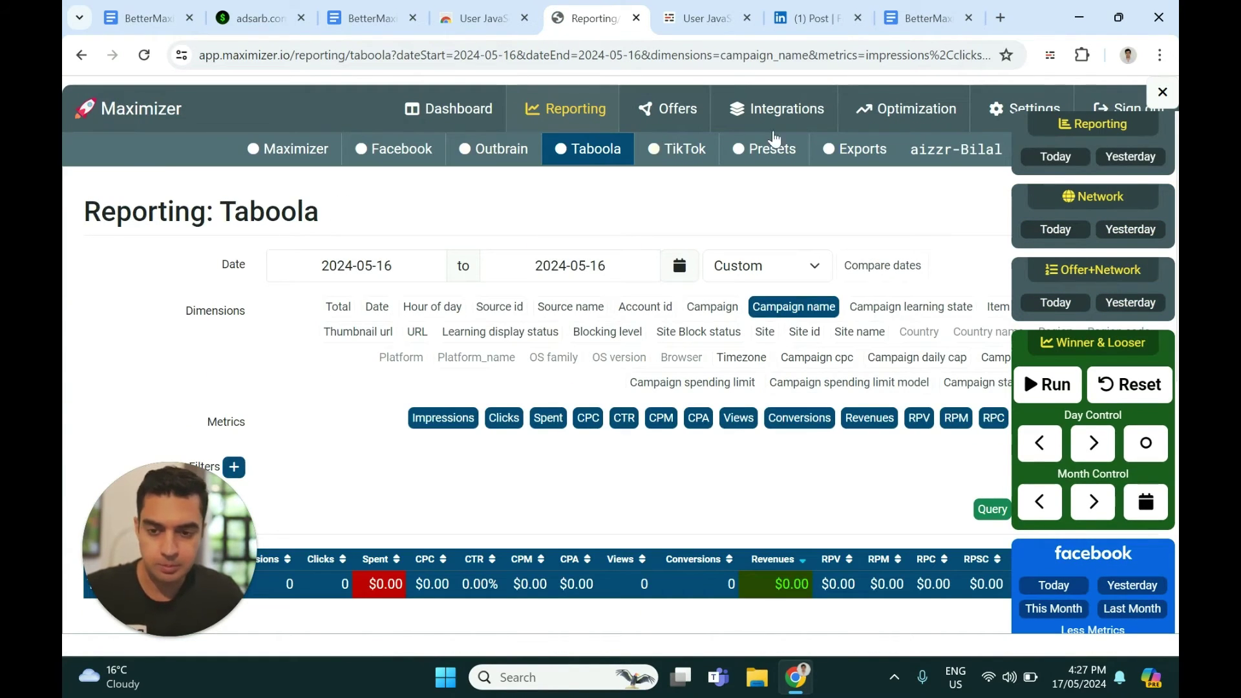
Step: Look through the BetterMaximizer shortcut groups and run Winner & Looser on the Taboola report
{"action": "scroll", "coordinate": [1112, 458], "scroll_direction": "down", "scroll_amount": 5}
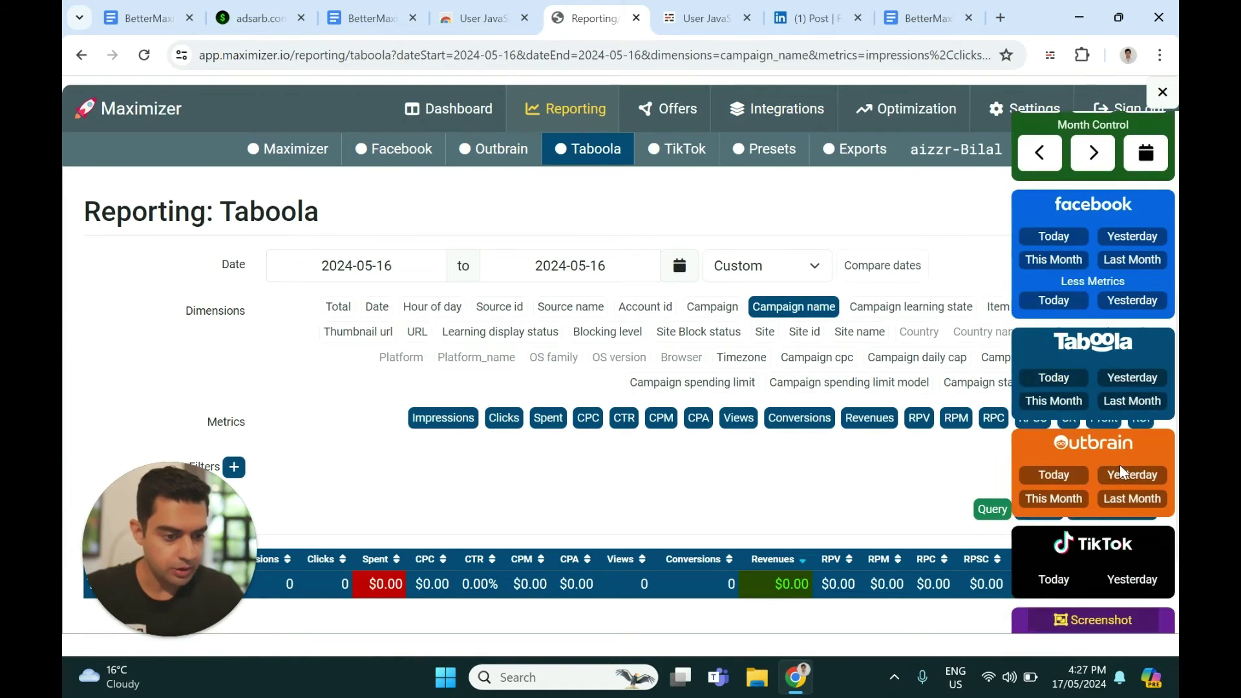
{"action": "scroll", "coordinate": [1121, 470], "scroll_direction": "down", "scroll_amount": 2}
{"action": "scroll", "coordinate": [1121, 498], "scroll_direction": "up", "scroll_amount": 4}
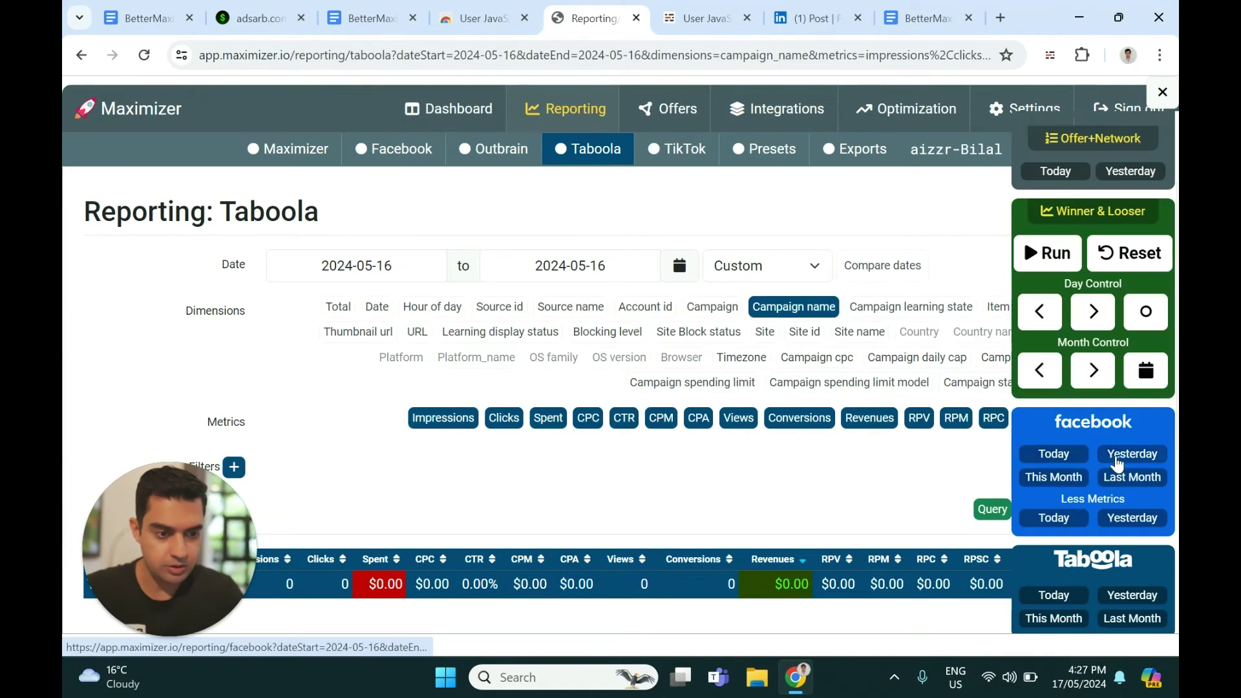
{"action": "scroll", "coordinate": [1112, 471], "scroll_direction": "up", "scroll_amount": 3}
{"action": "left_click", "coordinate": [1048, 387]}
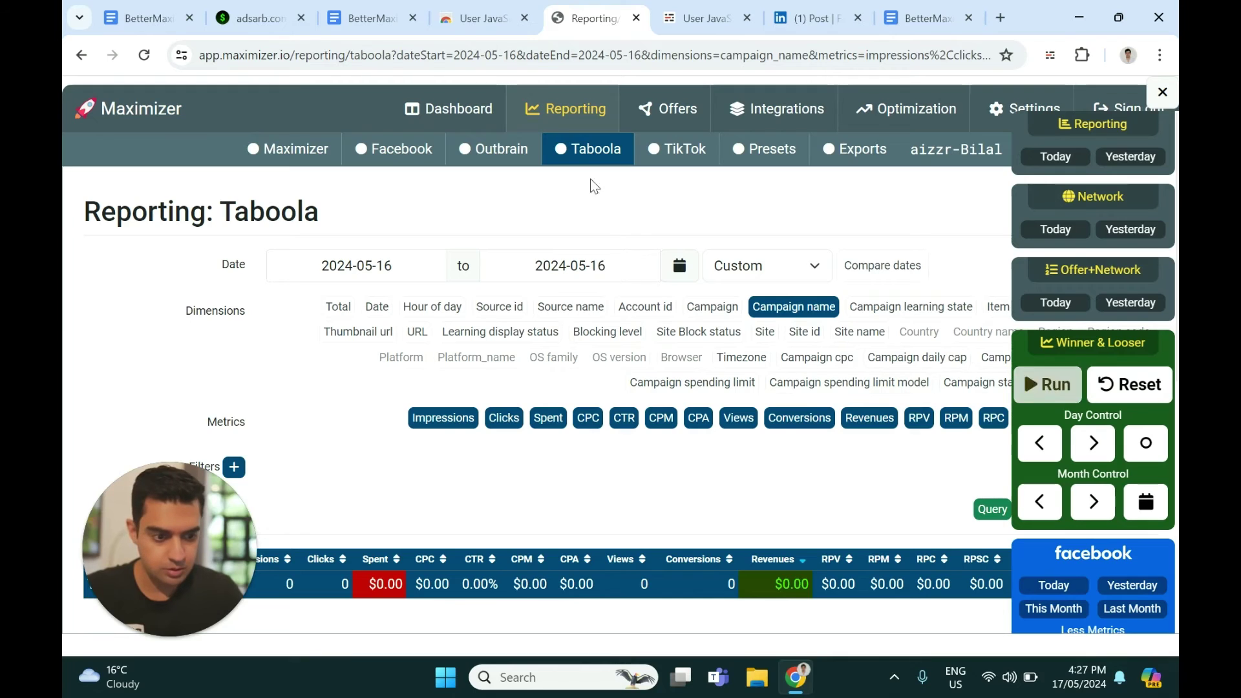
Step: Switch to Maximizer's standard Facebook report and run Winner & Looser on it
{"action": "left_click", "coordinate": [415, 154]}
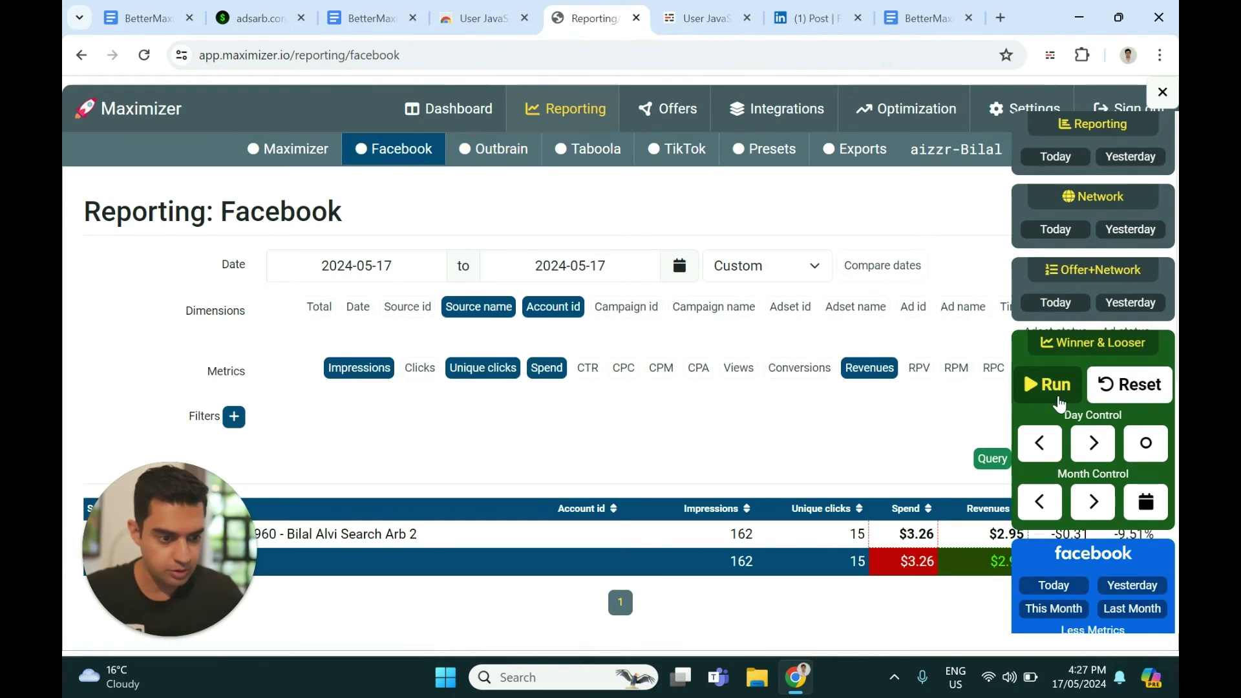
{"action": "left_click", "coordinate": [1048, 400]}
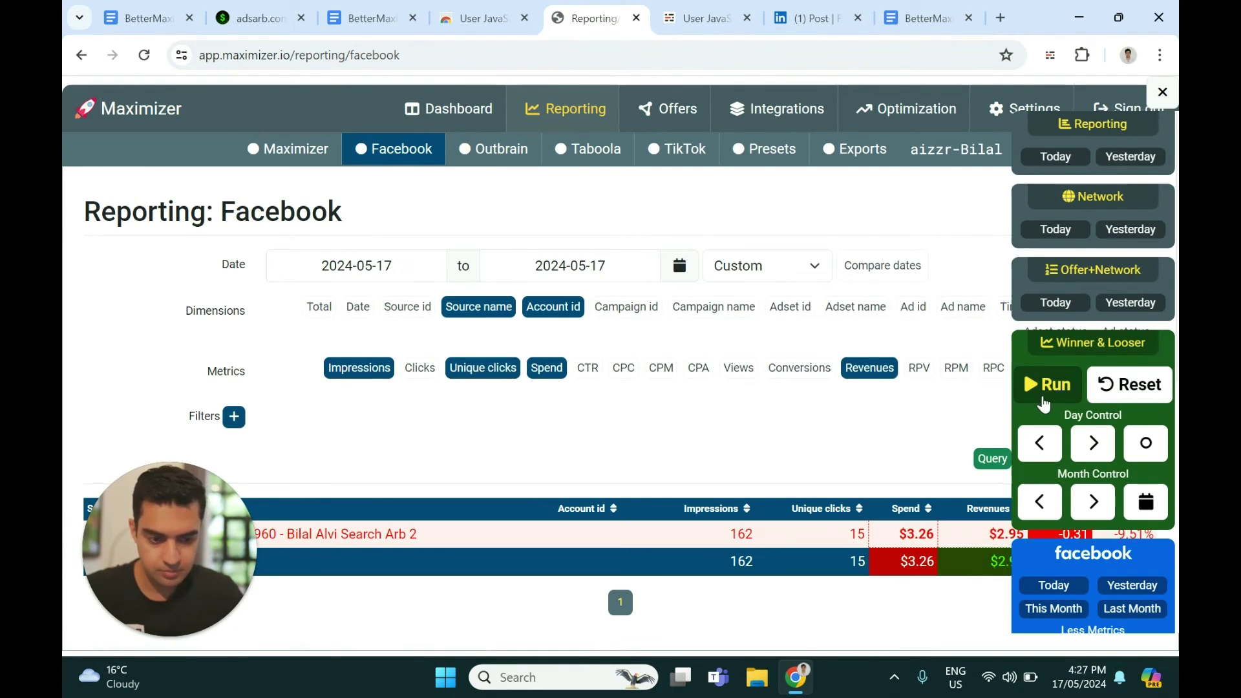
Step: Open this month's Facebook report through the BetterMaximizer shortcut and review the panel's network, Winner & Looser and Screenshot groups
{"action": "scroll", "coordinate": [1099, 414], "scroll_direction": "down", "scroll_amount": 4}
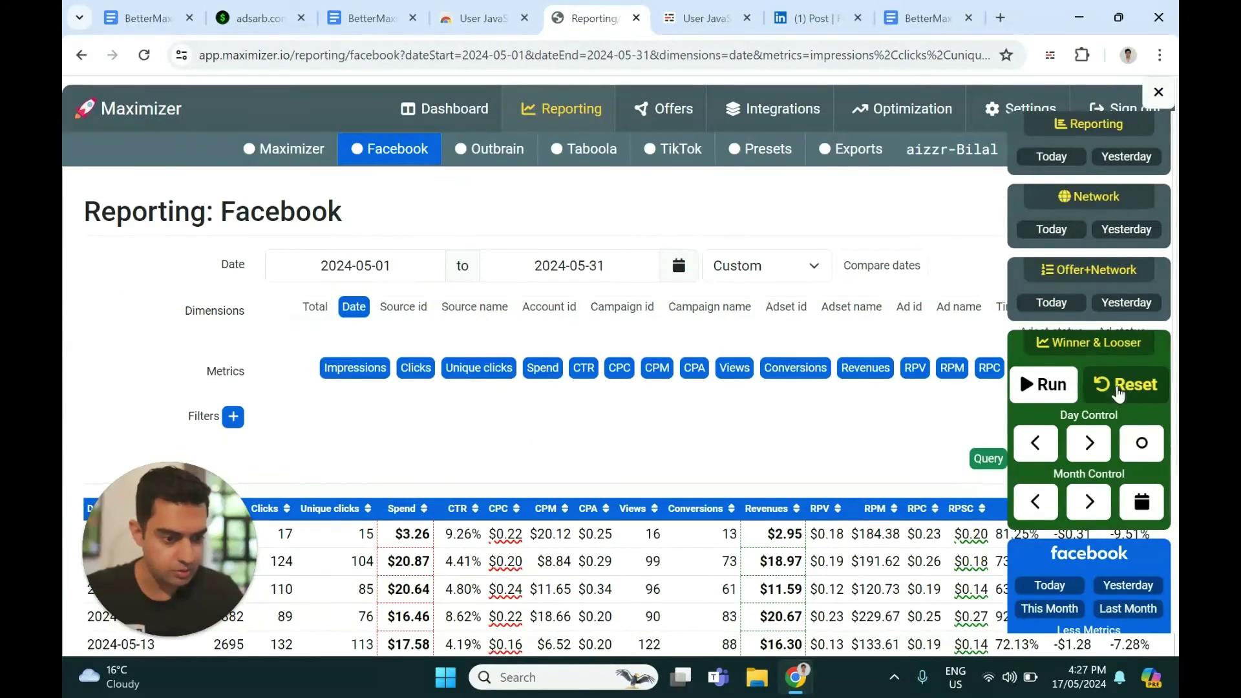
{"action": "scroll", "coordinate": [1124, 494], "scroll_direction": "down", "scroll_amount": 4}
{"action": "scroll", "coordinate": [1124, 495], "scroll_direction": "up", "scroll_amount": 4}
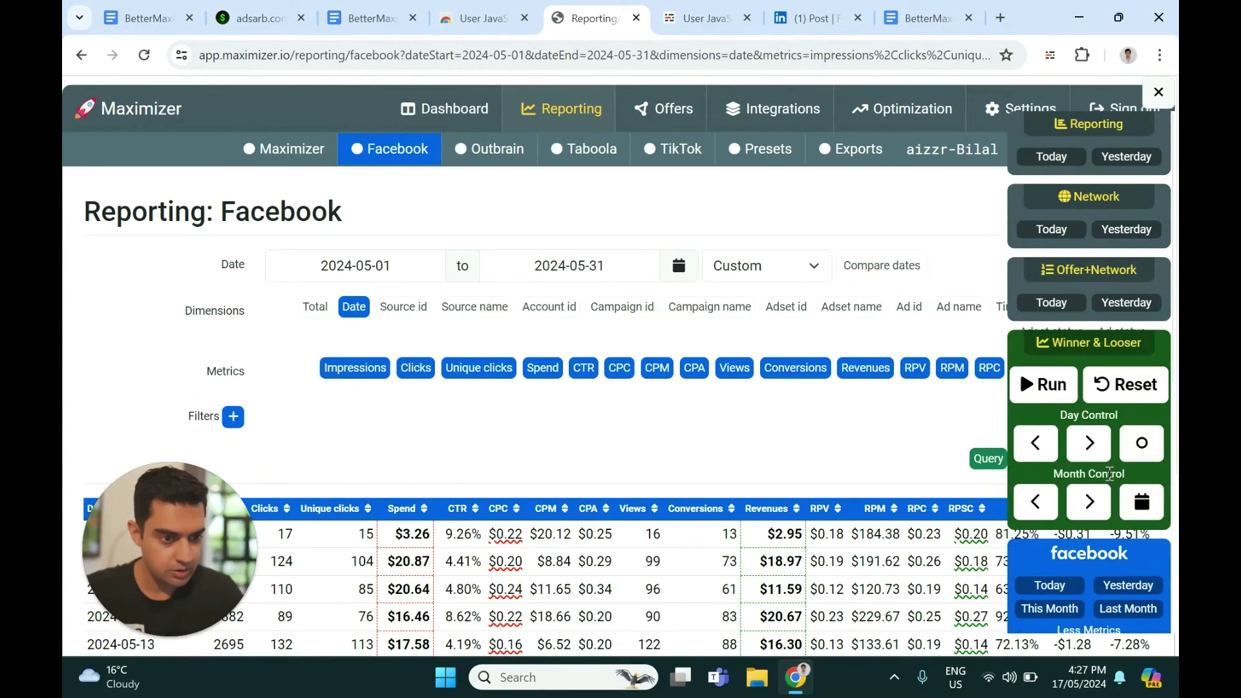
{"action": "scroll", "coordinate": [1101, 315], "scroll_direction": "down", "scroll_amount": 6}
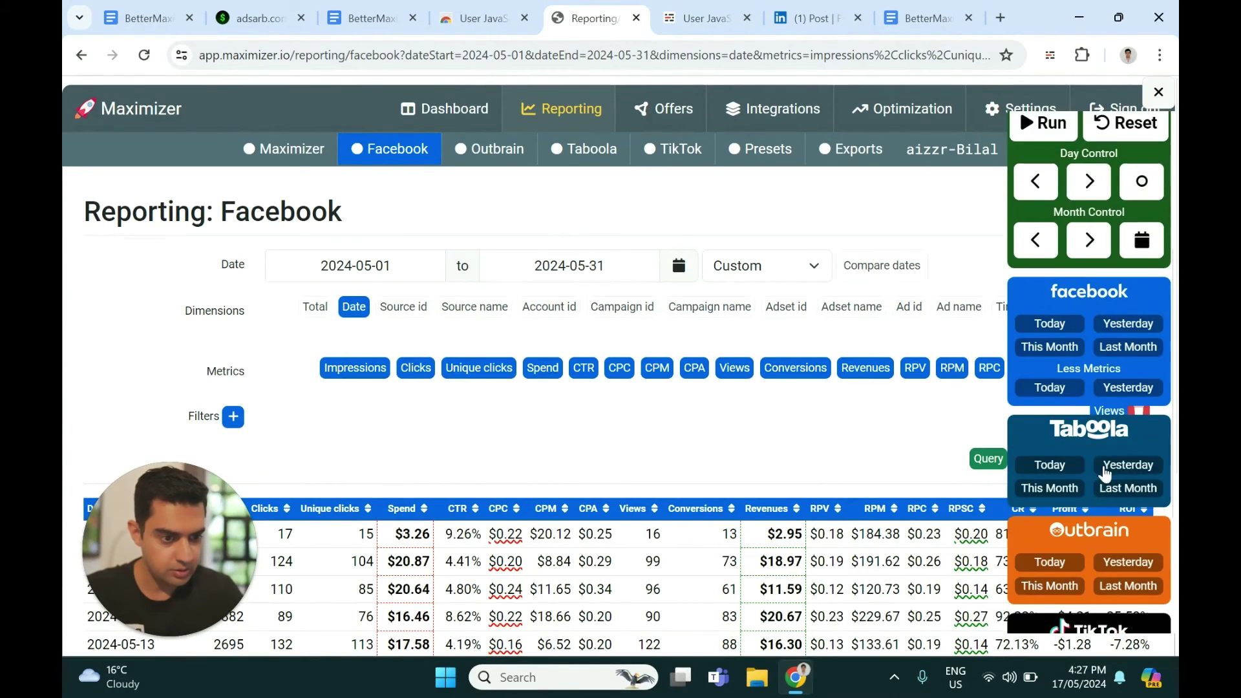
{"action": "scroll", "coordinate": [1103, 468], "scroll_direction": "up", "scroll_amount": 1}
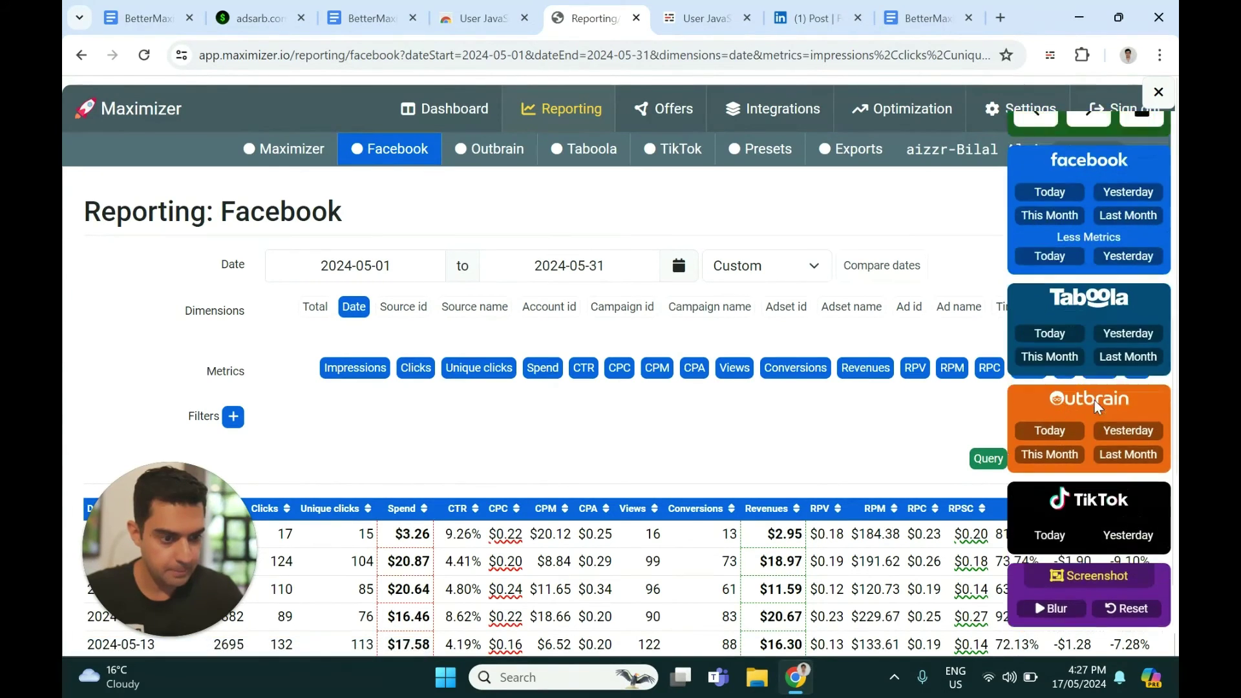
{"action": "scroll", "coordinate": [1095, 401], "scroll_direction": "up", "scroll_amount": 5}
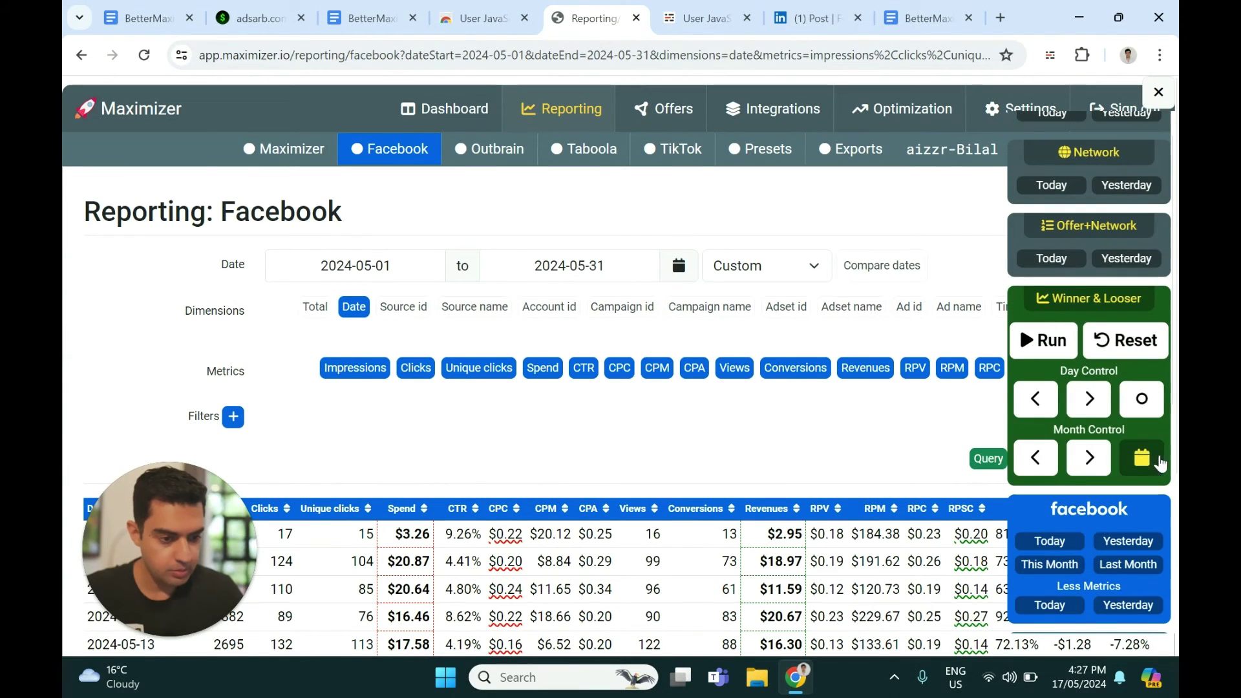
{"action": "scroll", "coordinate": [1124, 388], "scroll_direction": "up", "scroll_amount": 1}
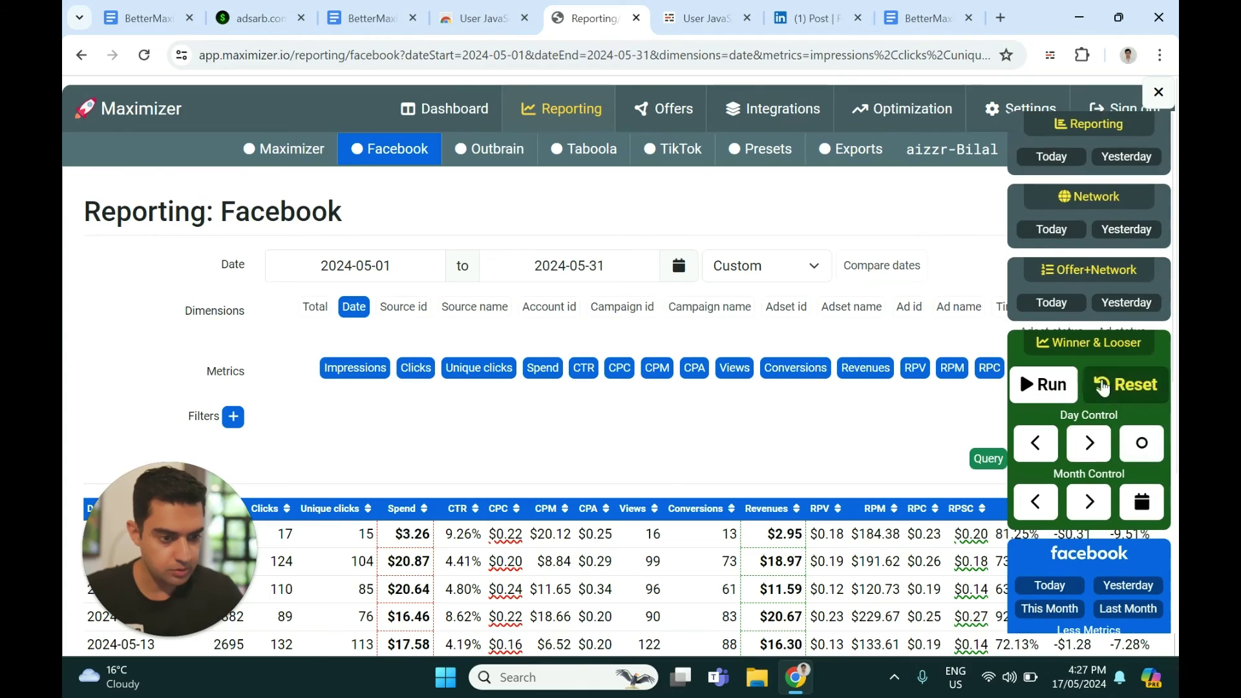
Step: Open yesterday's Facebook report through the BetterMaximizer shortcut and run Winner & Looser on its campaign table
{"action": "scroll", "coordinate": [1060, 440], "scroll_direction": "down", "scroll_amount": 3}
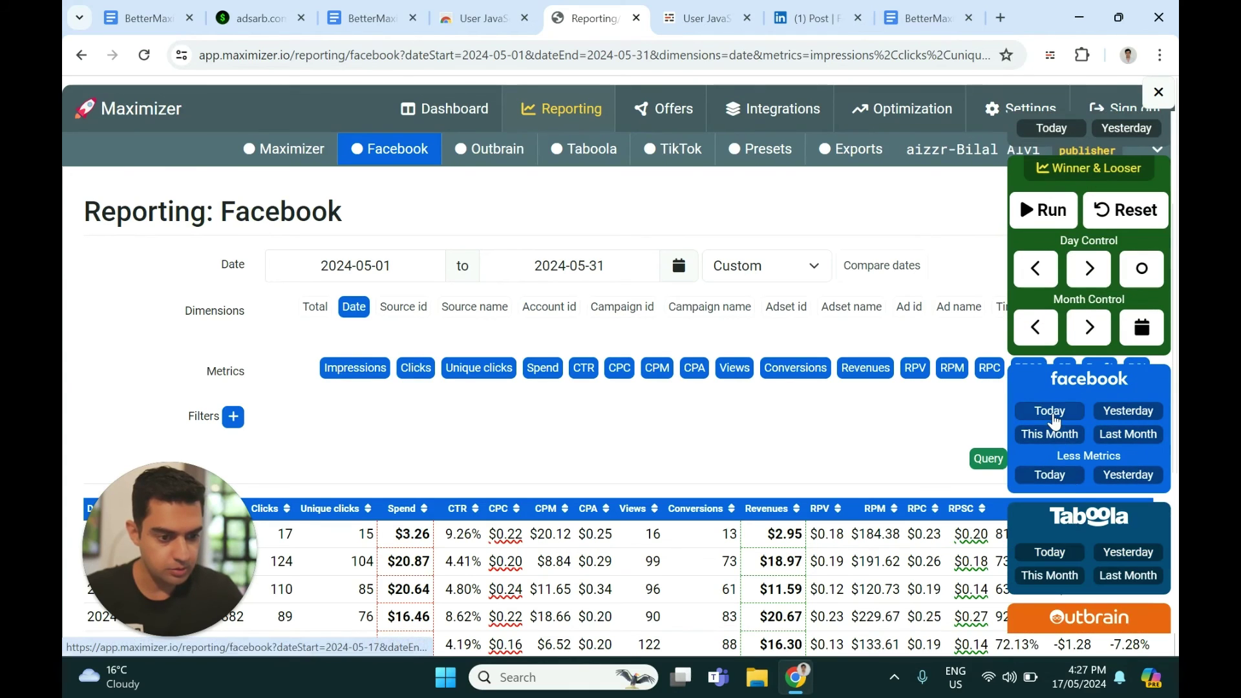
{"action": "left_click", "coordinate": [1126, 419]}
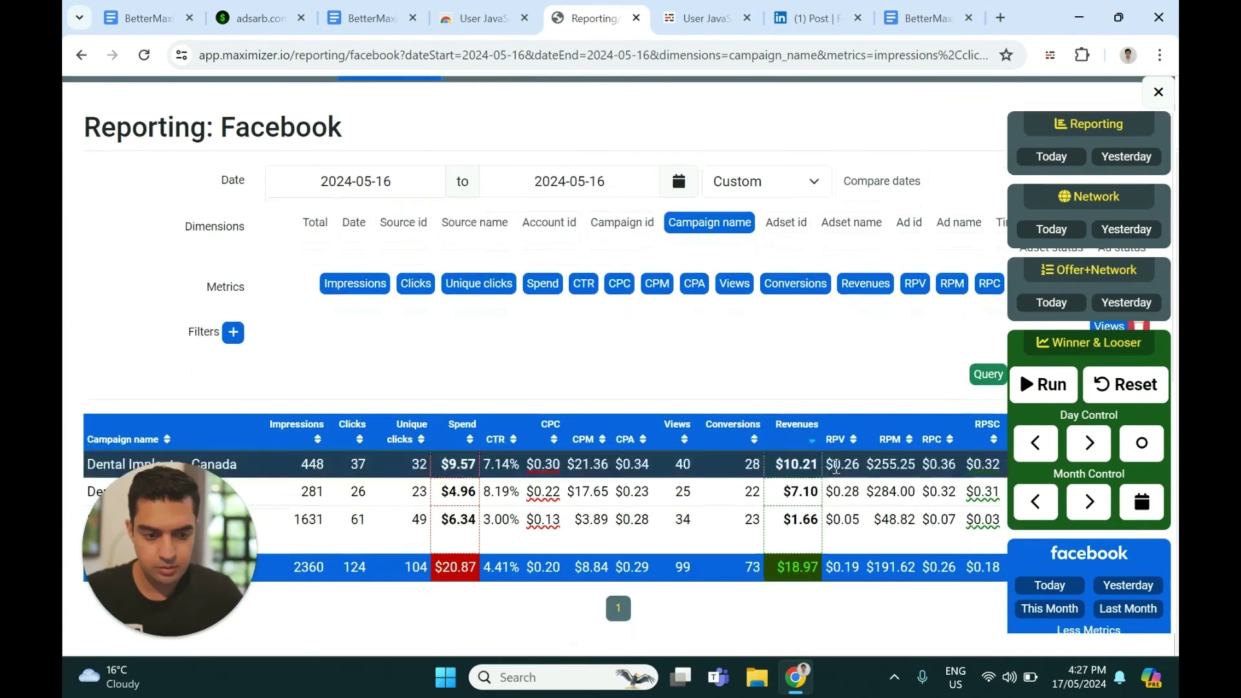
{"action": "scroll", "coordinate": [1138, 388], "scroll_direction": "down", "scroll_amount": 1}
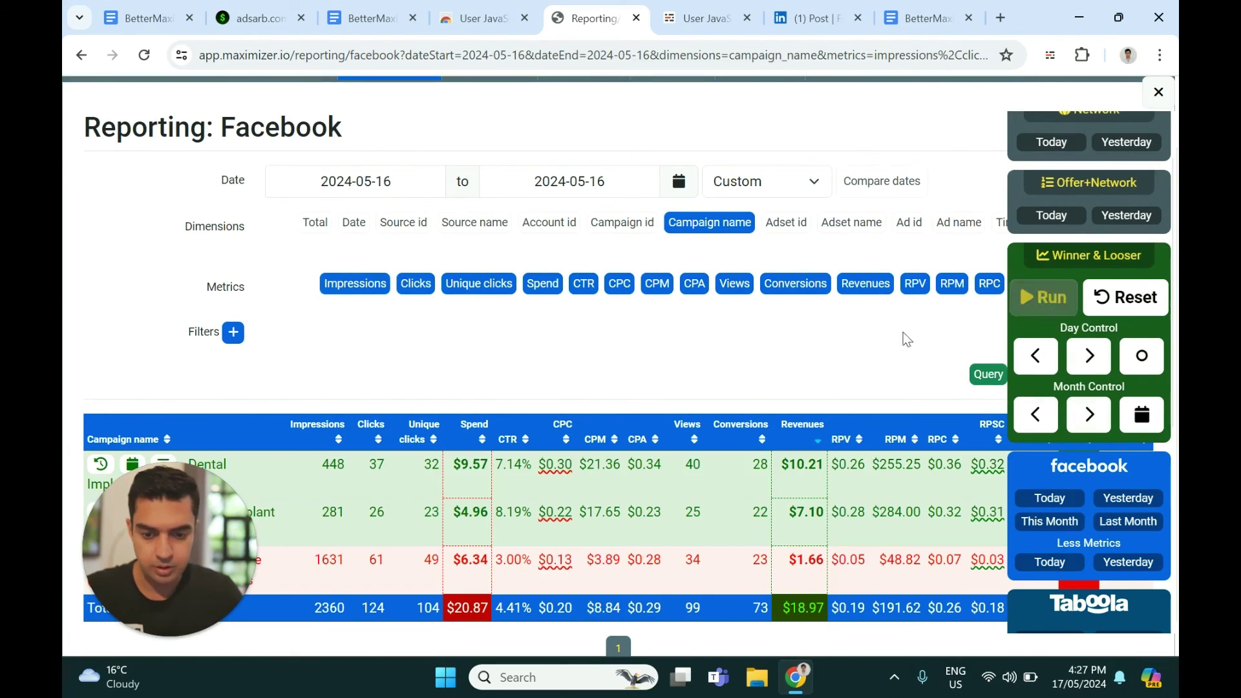
Step: Examine the Winner & Looser highlighting on the campaign rows of yesterday's Facebook report
{"action": "scroll", "coordinate": [833, 428], "scroll_direction": "down", "scroll_amount": 1}
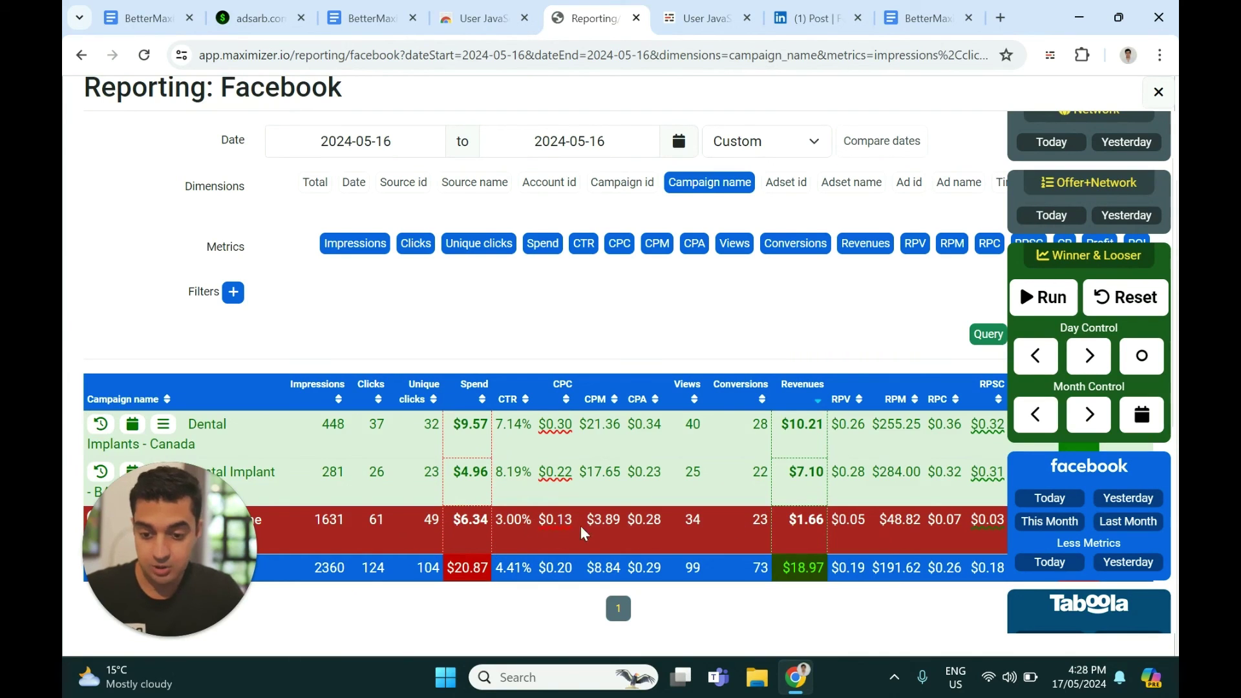
{"action": "scroll", "coordinate": [742, 382], "scroll_direction": "up", "scroll_amount": 1}
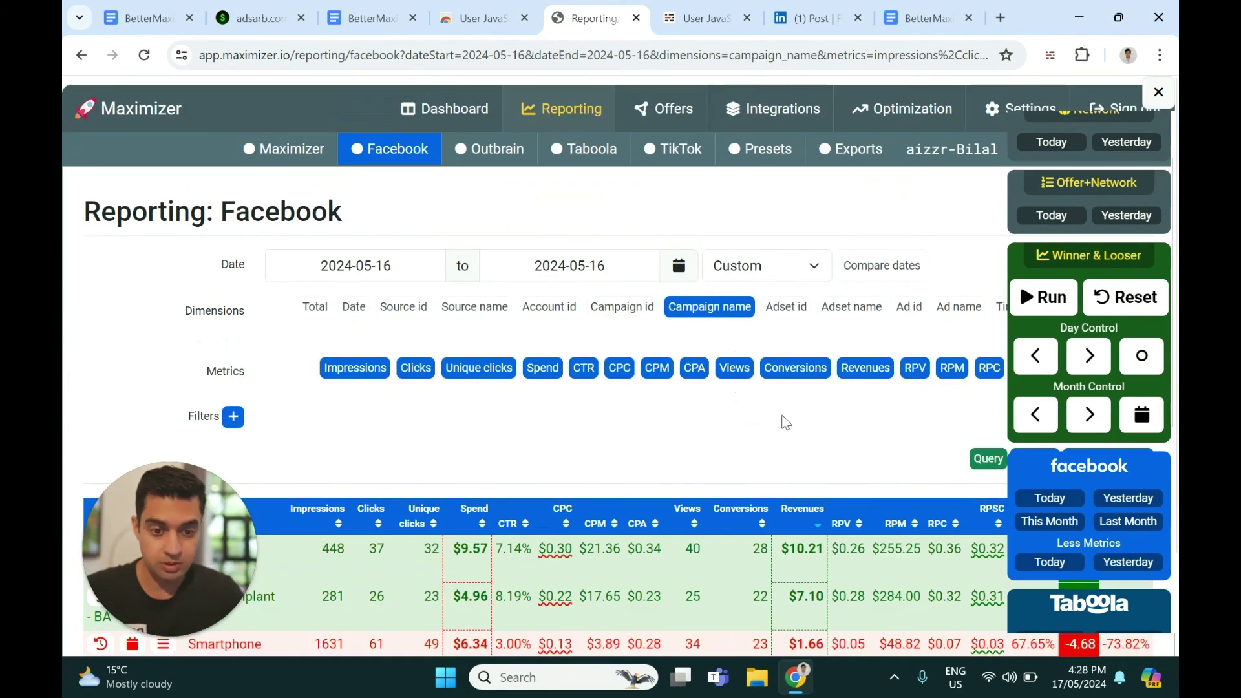
{"action": "scroll", "coordinate": [563, 328], "scroll_direction": "up", "scroll_amount": 2}
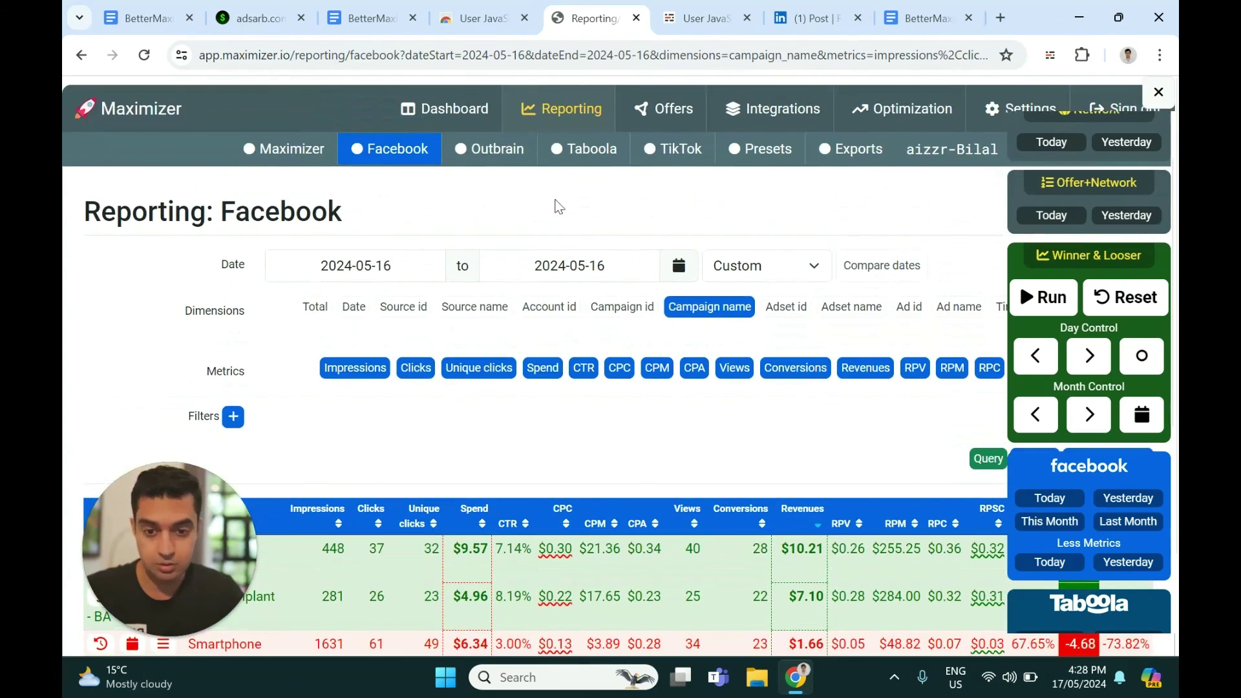
{"action": "scroll", "coordinate": [543, 206], "scroll_direction": "down", "scroll_amount": 2}
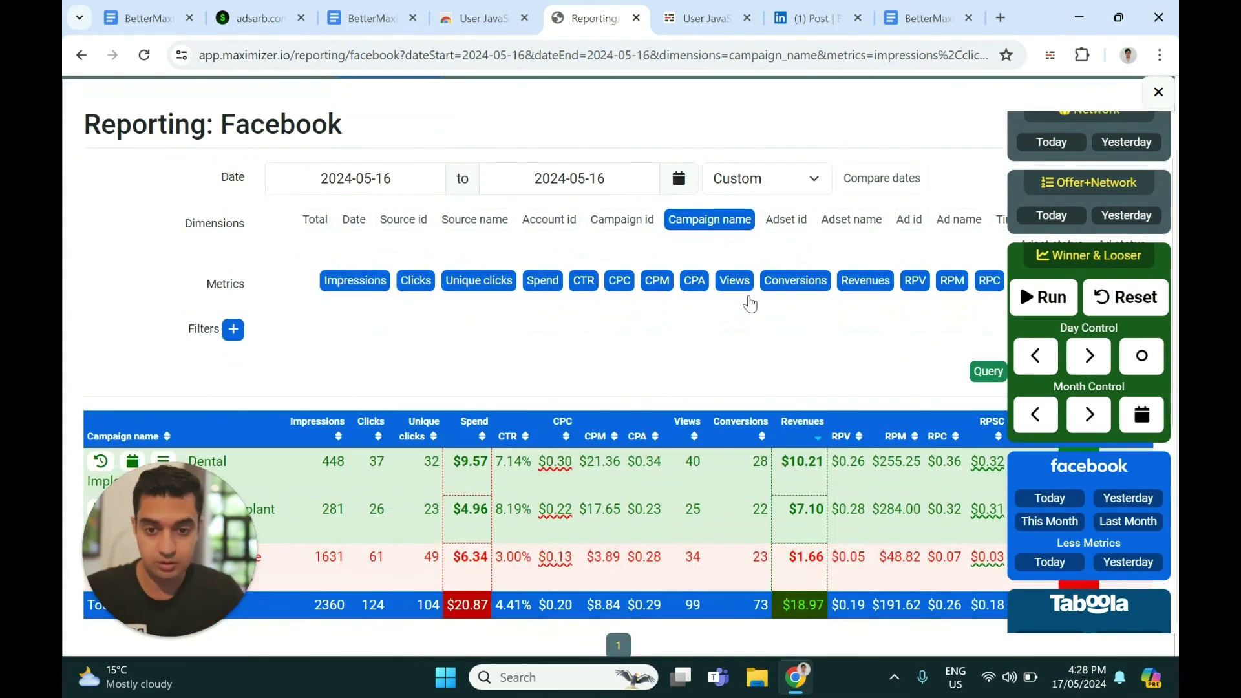
{"action": "scroll", "coordinate": [861, 376], "scroll_direction": "up", "scroll_amount": 2}
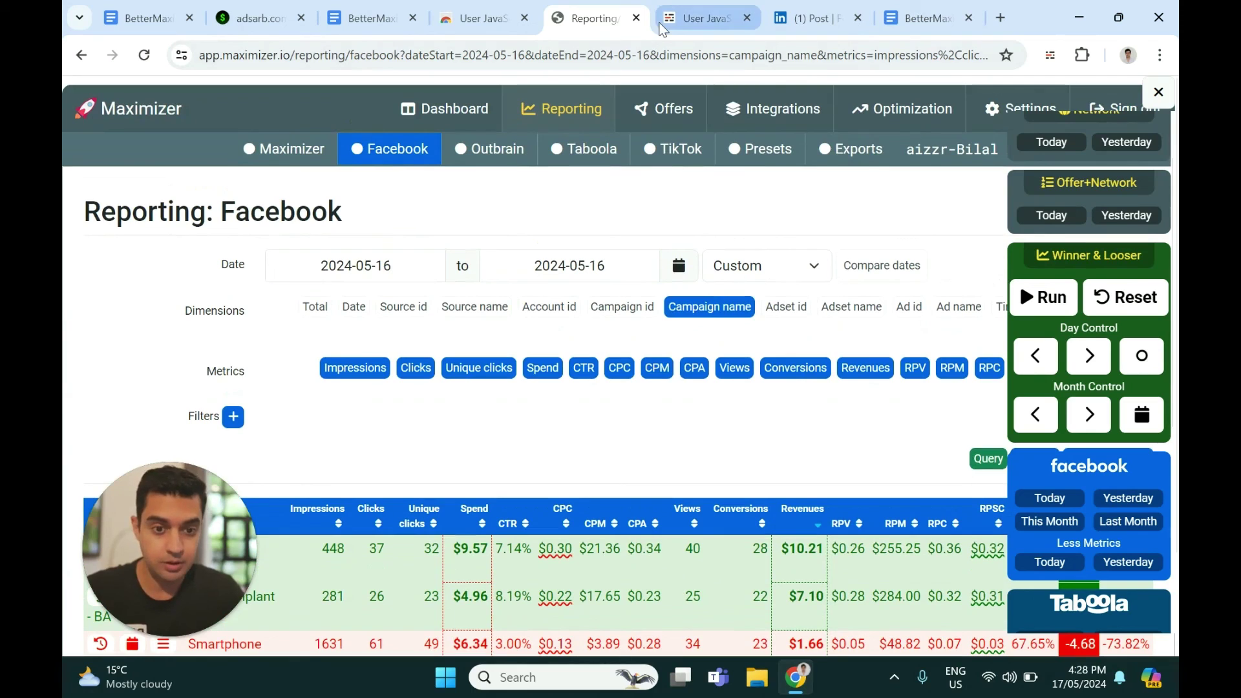